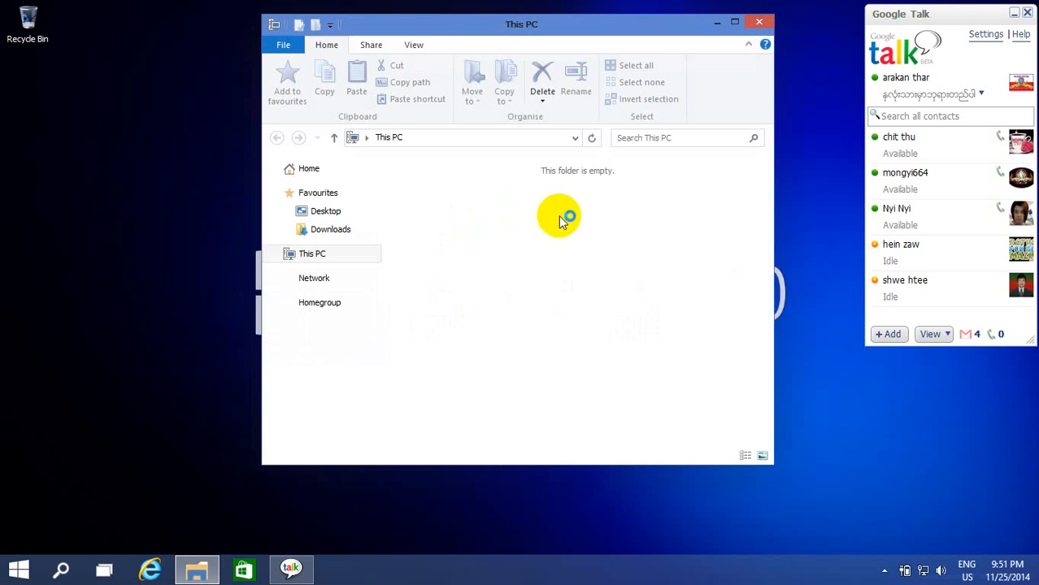
Open the hhhkk picture from the ကဗျာများ folder inside Photo files on Local Disk (D:)
scroll(487, 334, "down", 3)
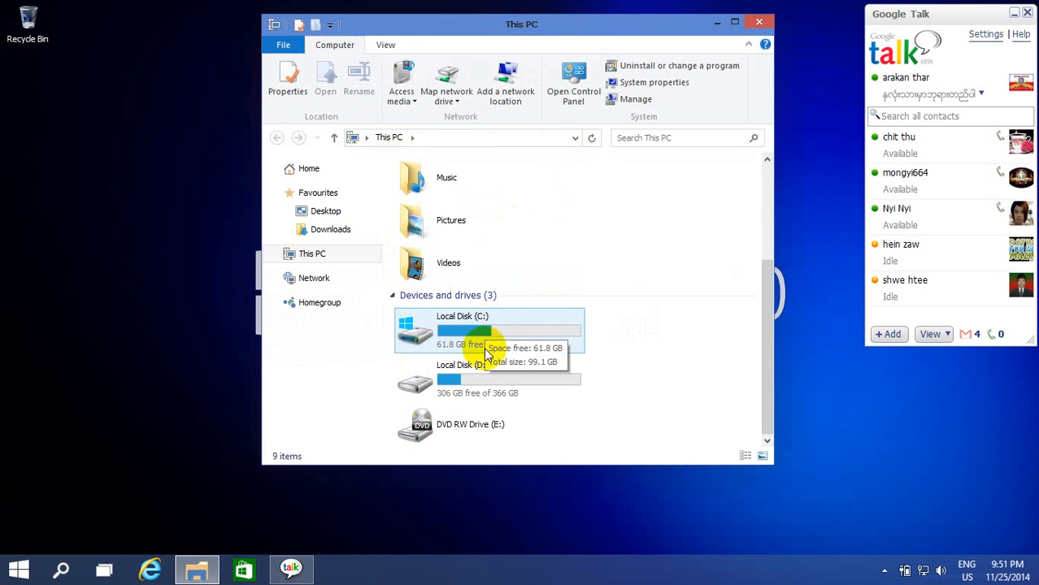
double_click(448, 382)
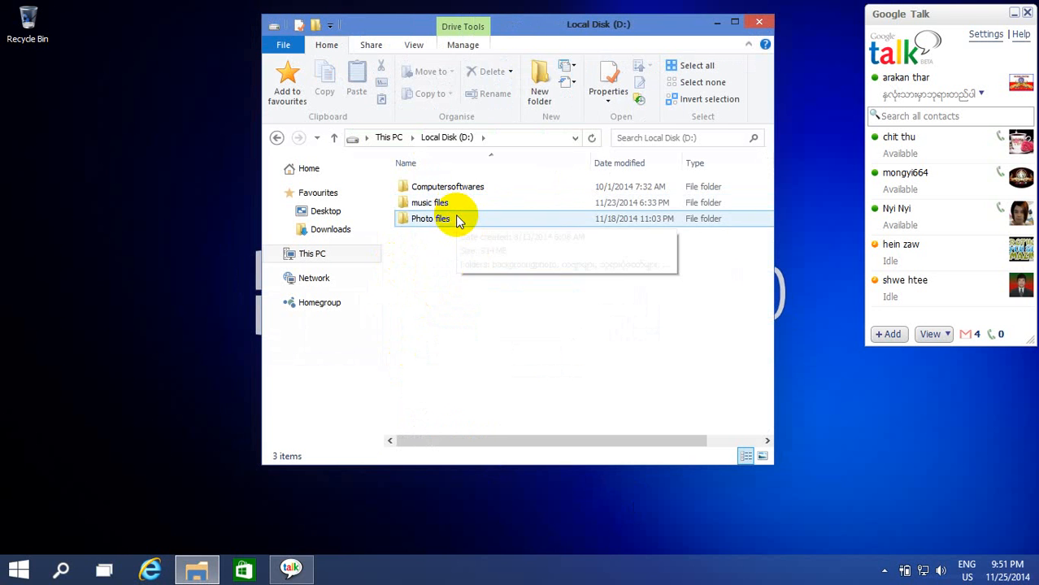
double_click(458, 217)
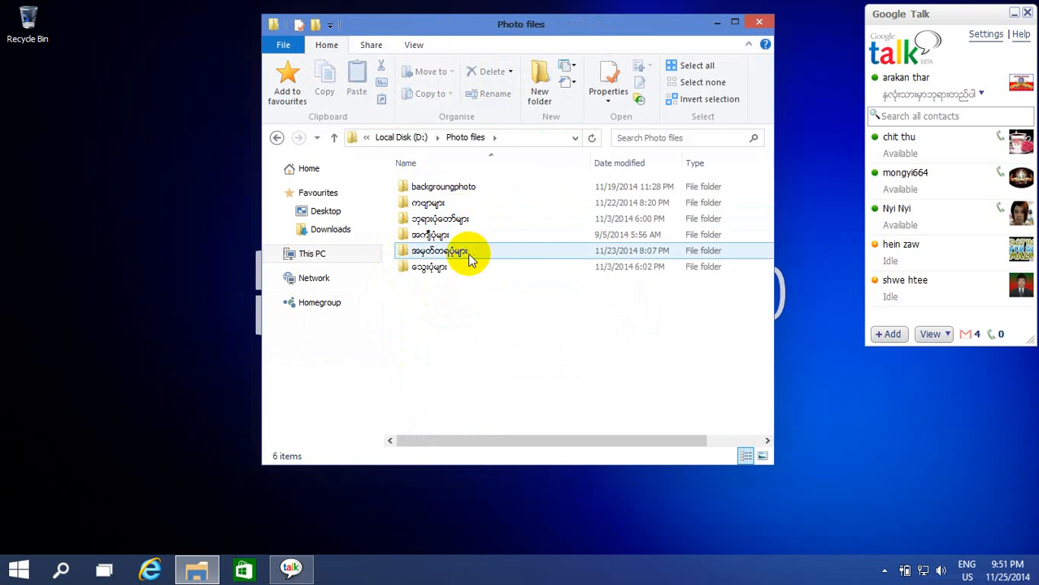
double_click(456, 203)
left_click(615, 224)
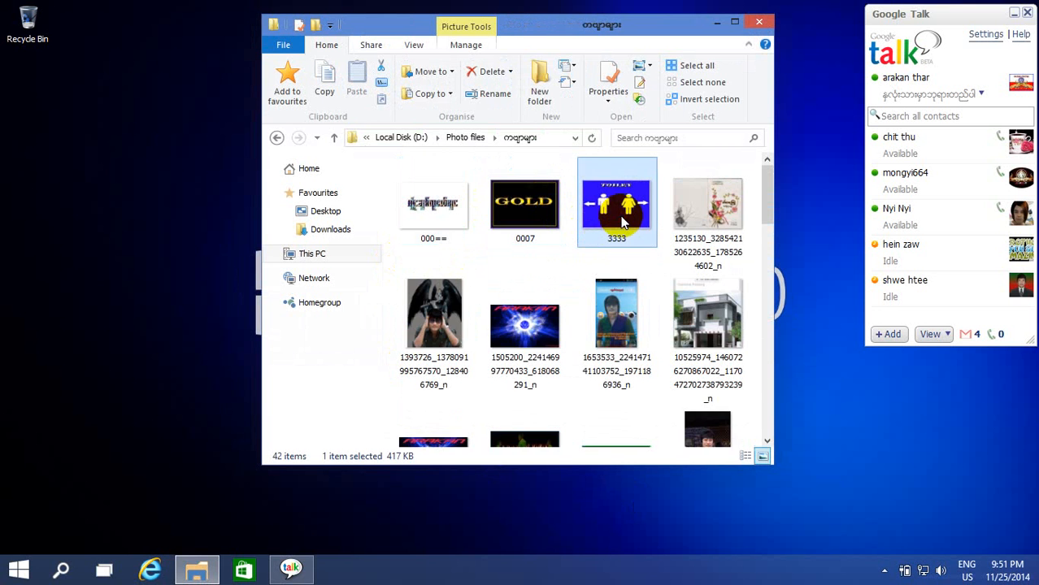
scroll(618, 225, "down", 5)
left_click(525, 404)
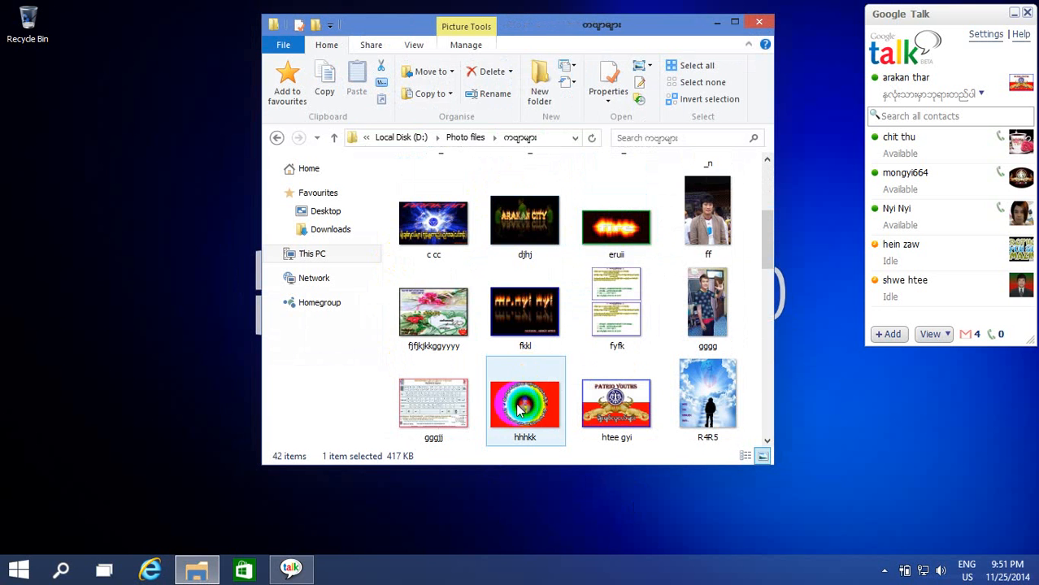
left_click(639, 65)
Close the file browsing window behind the hhhkk picture and bring the picture back to the front
left_click(976, 9)
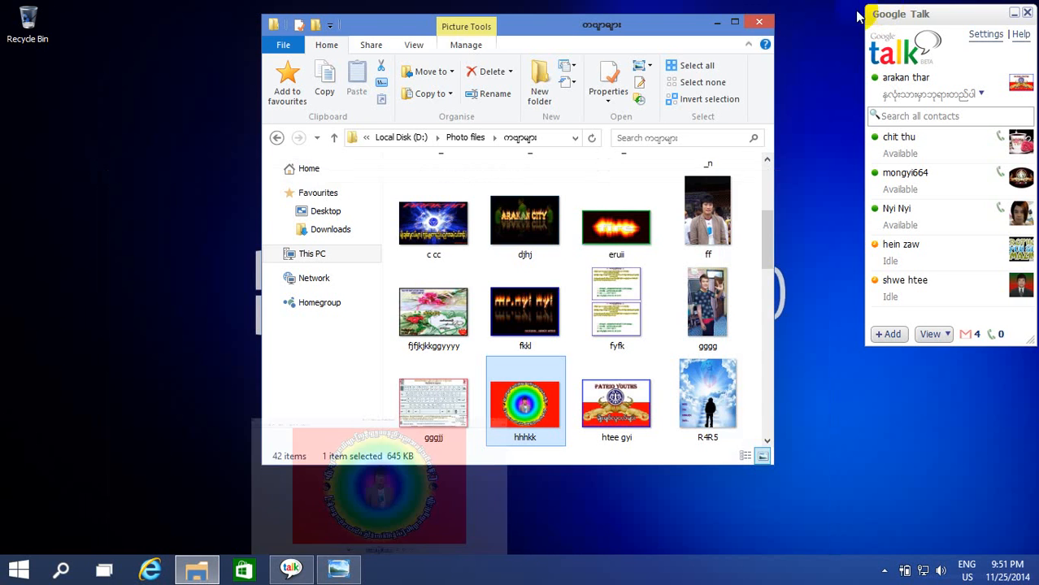
left_click(759, 22)
left_click(338, 569)
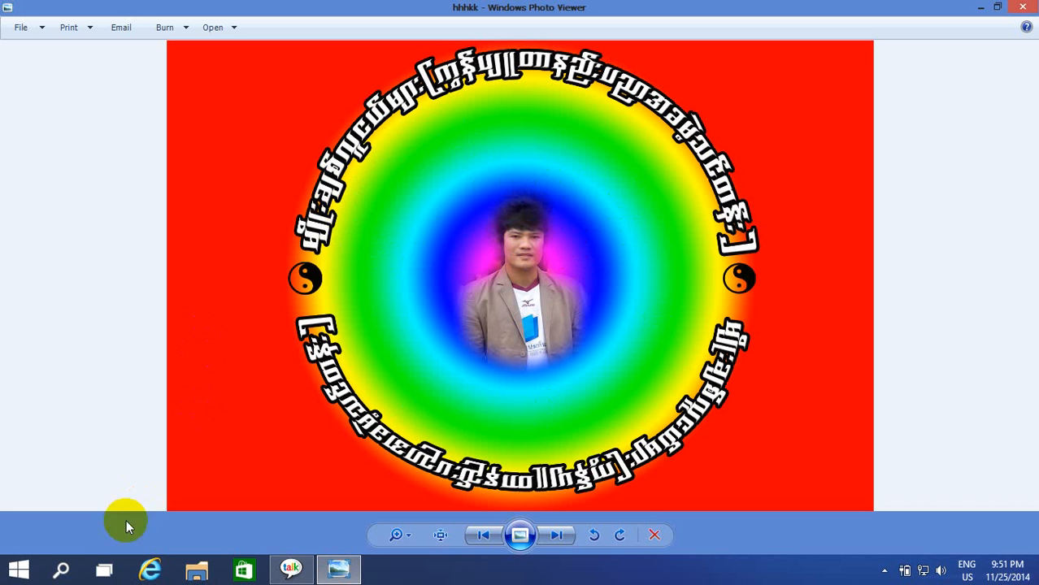
Launch Adobe Photoshop CS3 and check the hhhkk reference picture before returning to the empty workspace
left_click(16, 571)
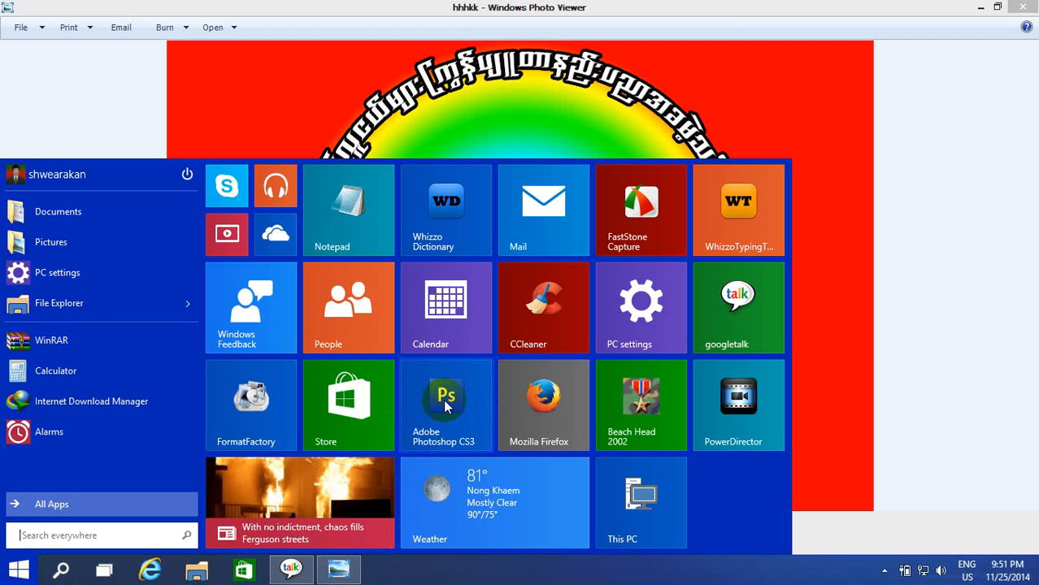
left_click(708, 8)
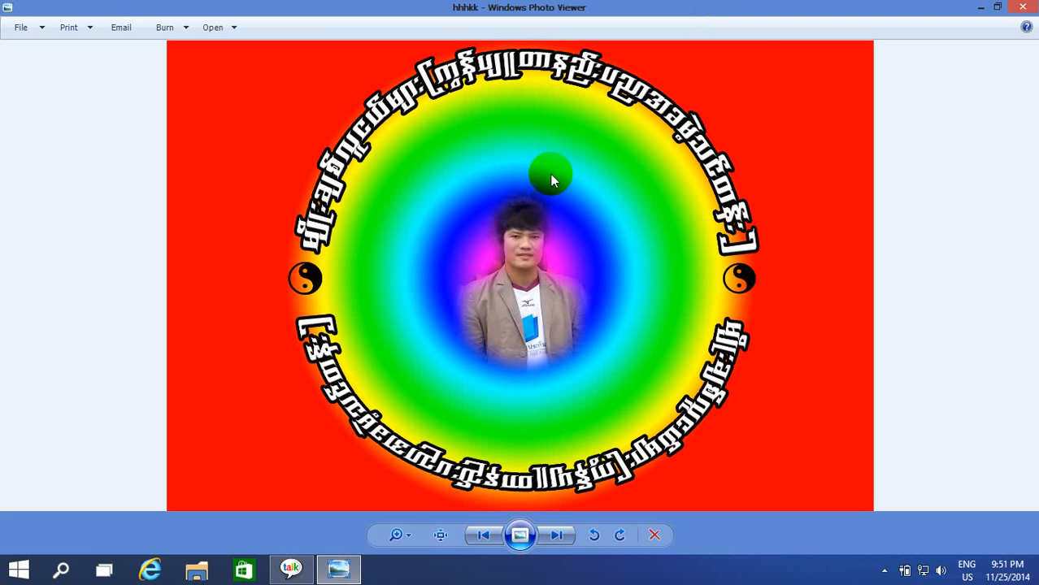
left_click(20, 569)
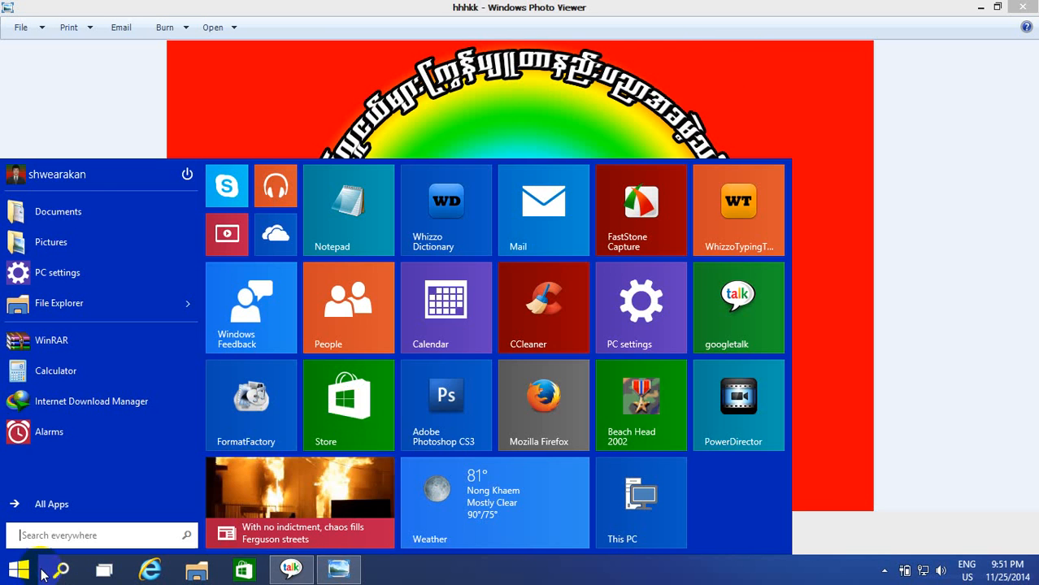
left_click(440, 402)
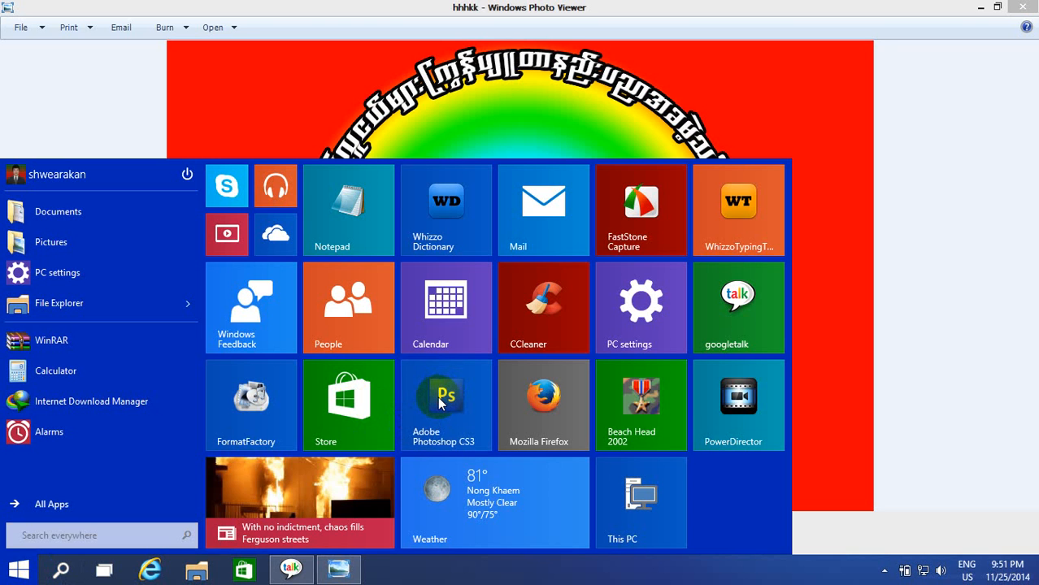
left_click(941, 576)
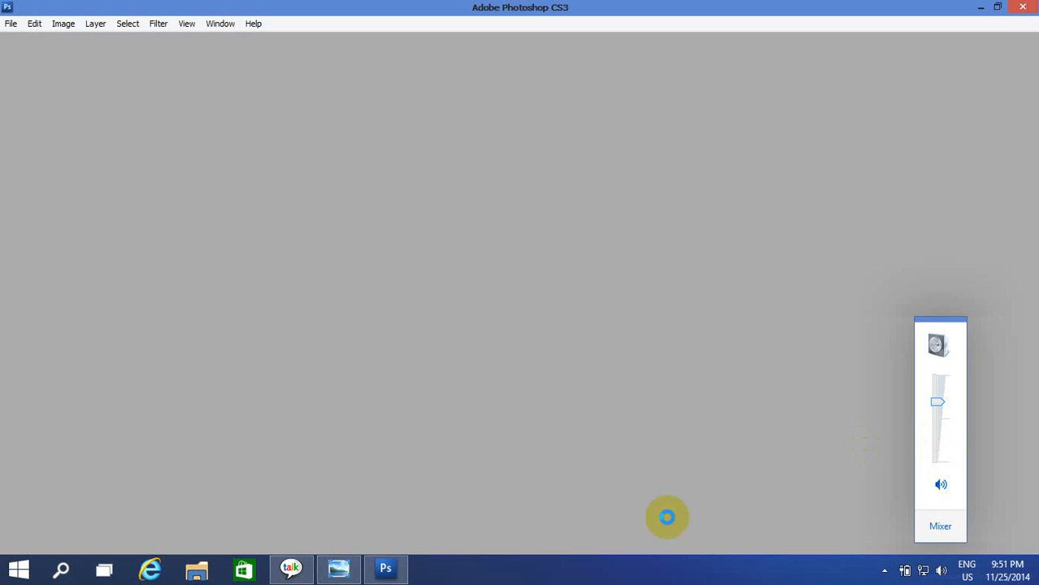
left_click(667, 578)
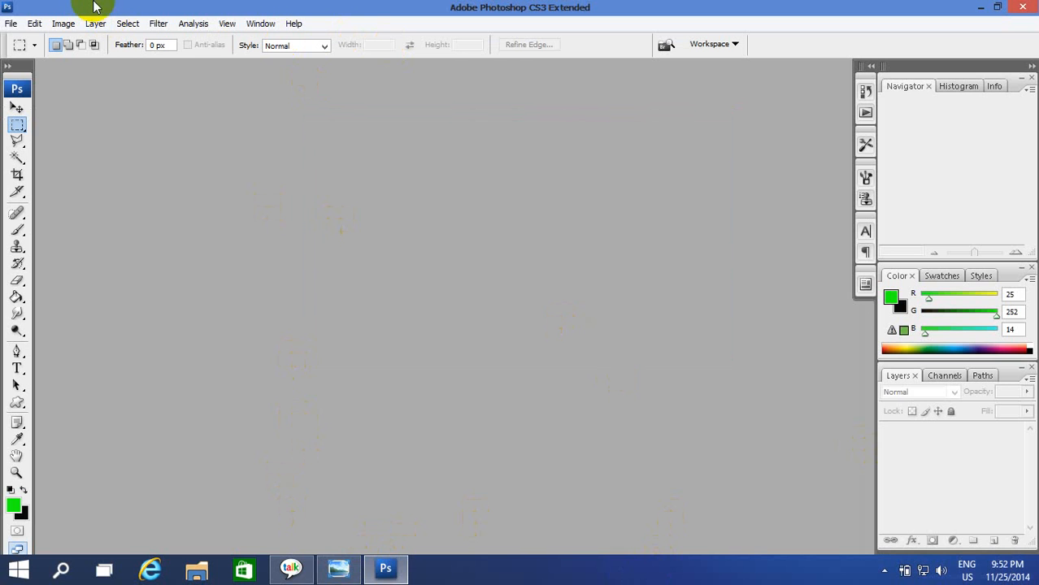
left_click(339, 568)
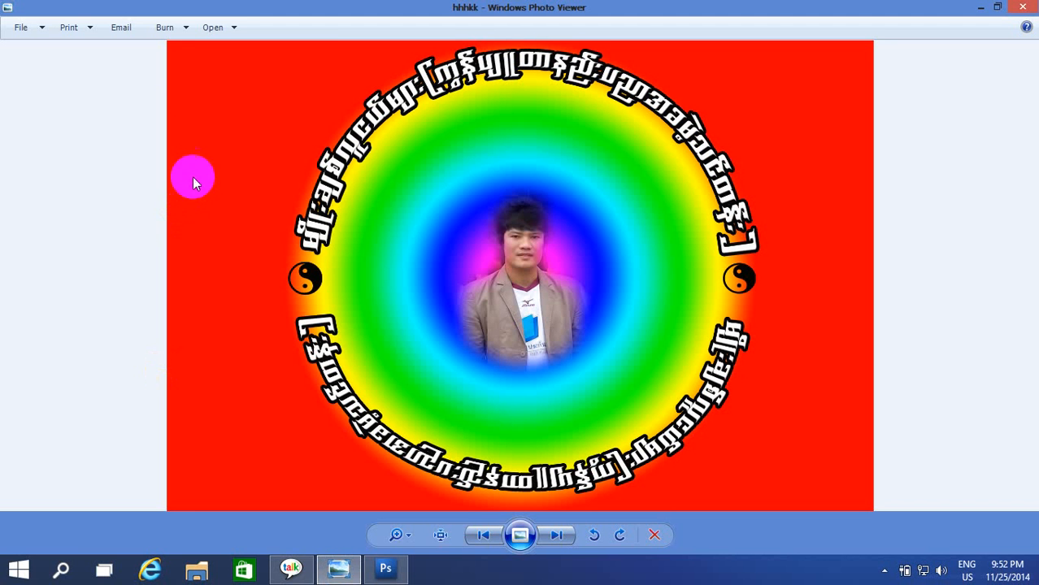
left_click(981, 7)
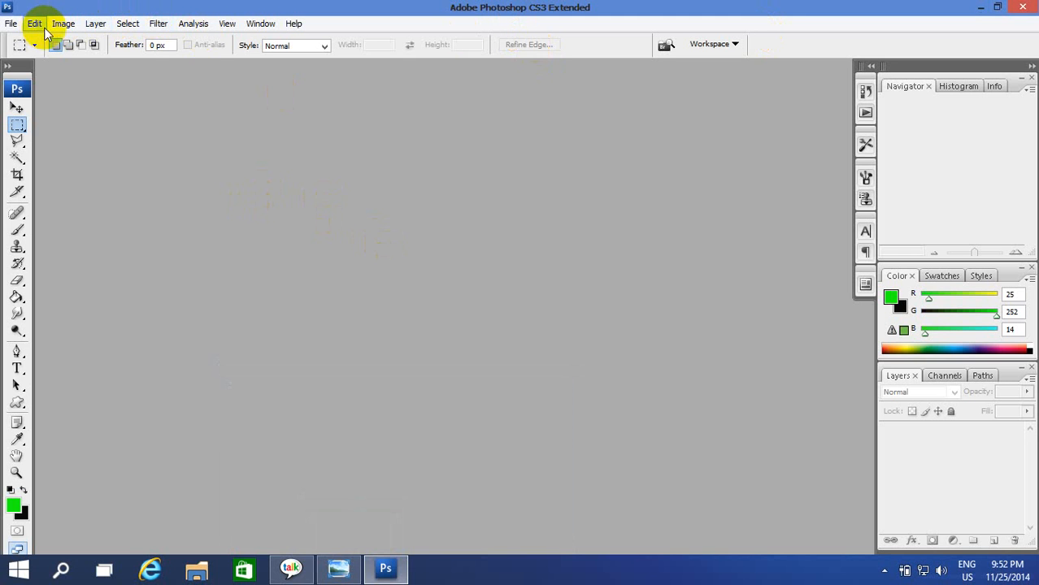
Create a new document with the Photo preset, Landscape 5 x 7 size, and move its window to the middle of the workspace
left_click(12, 24)
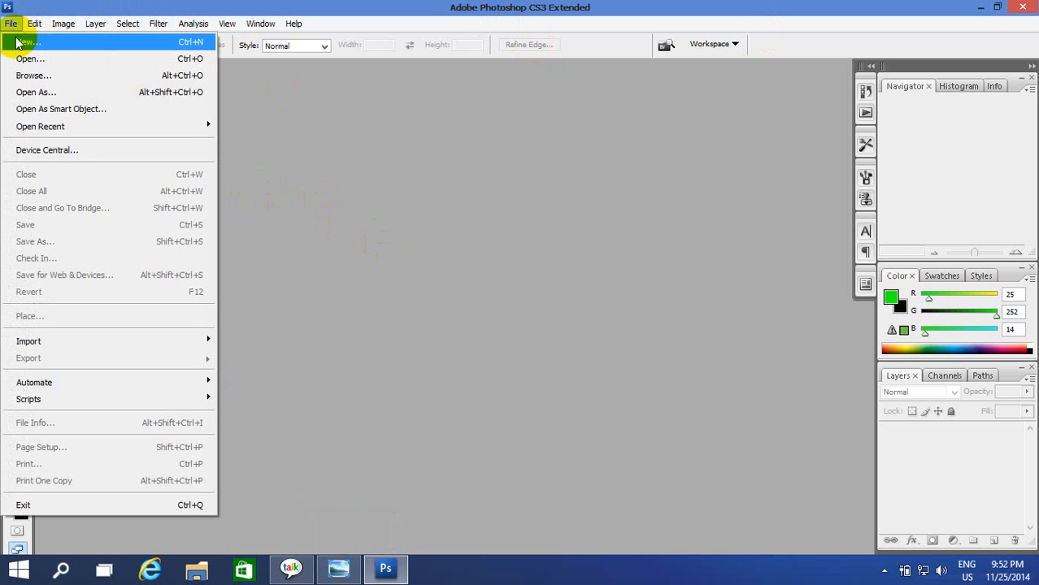
left_click(18, 42)
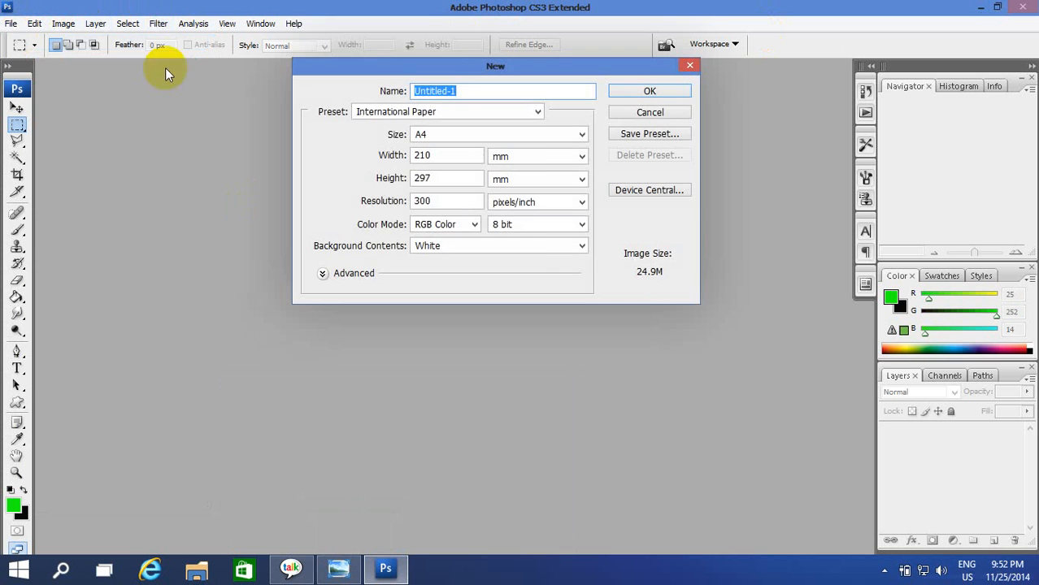
left_click(459, 116)
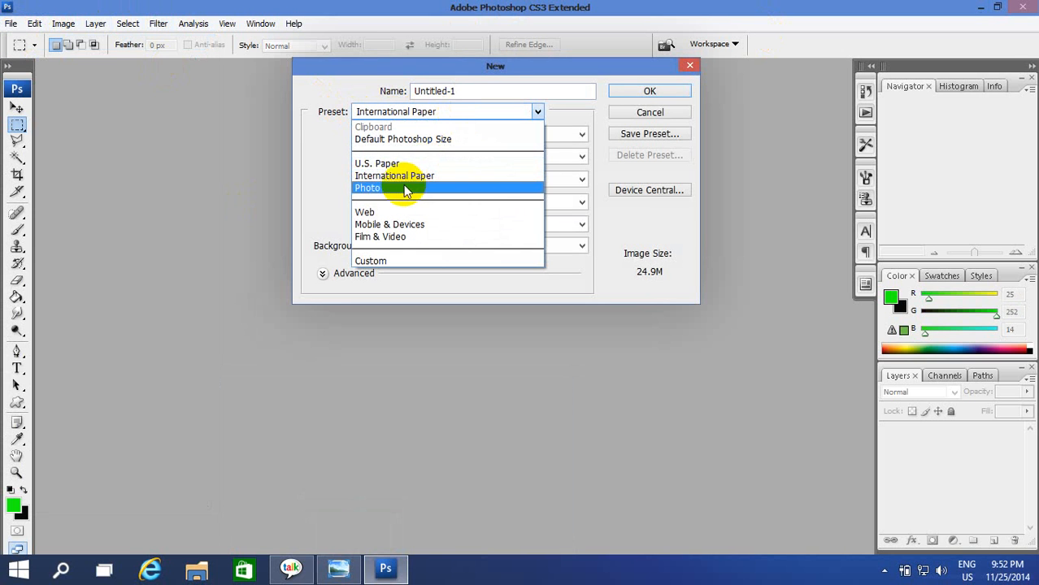
left_click(333, 116)
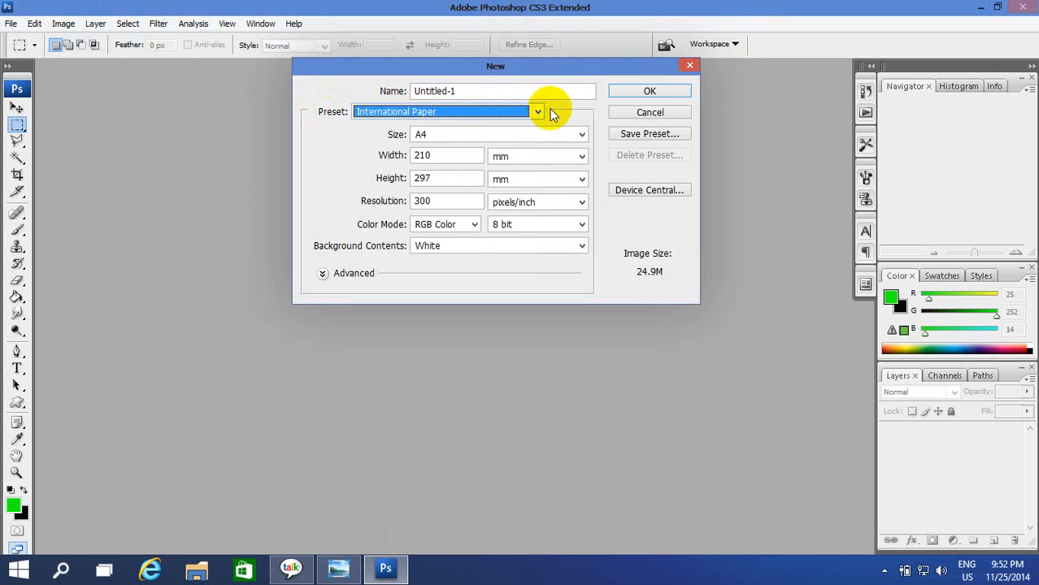
left_click(538, 115)
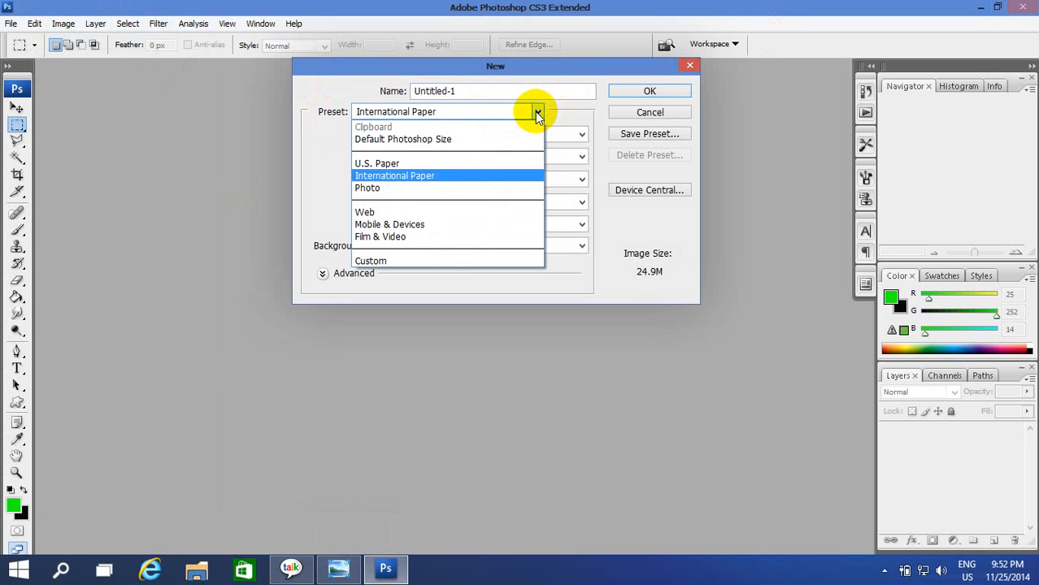
left_click(403, 191)
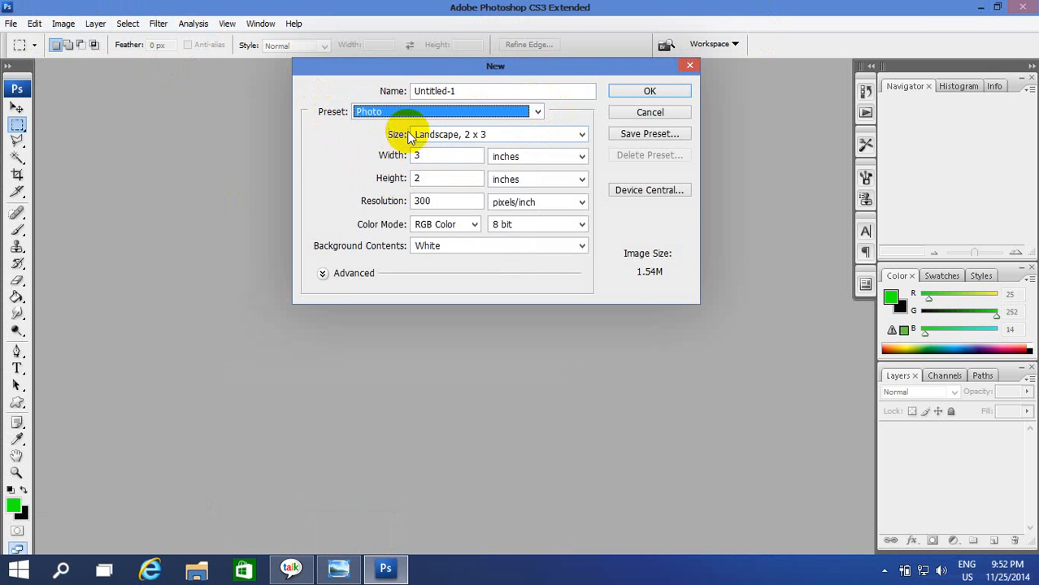
left_click(581, 136)
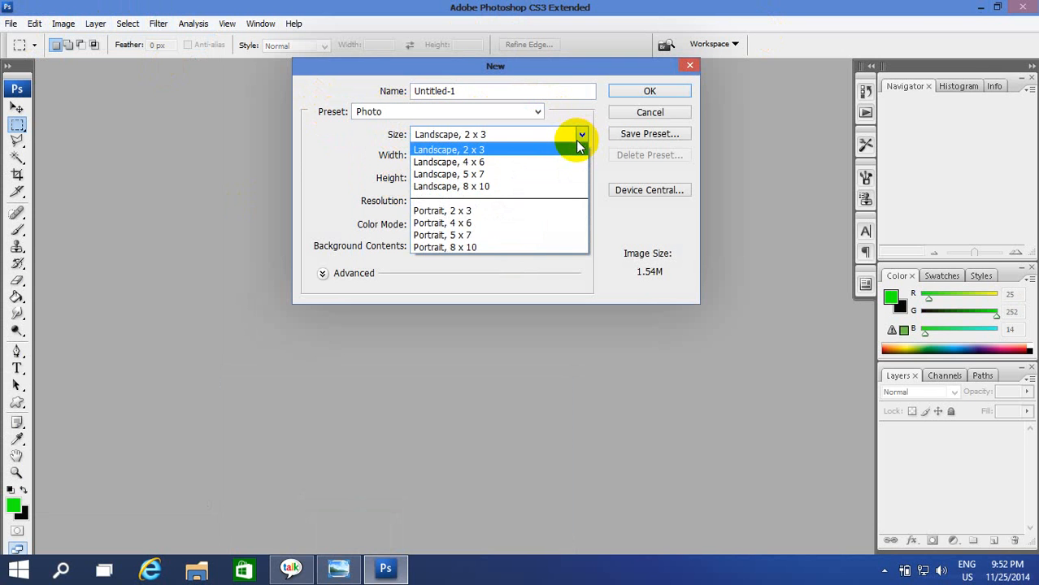
left_click(480, 175)
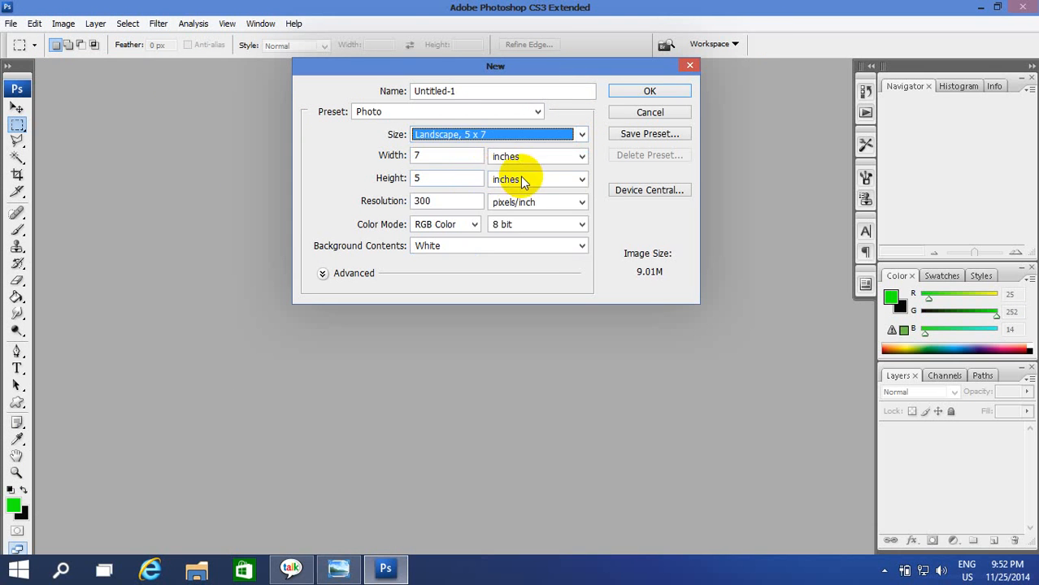
left_click(650, 90)
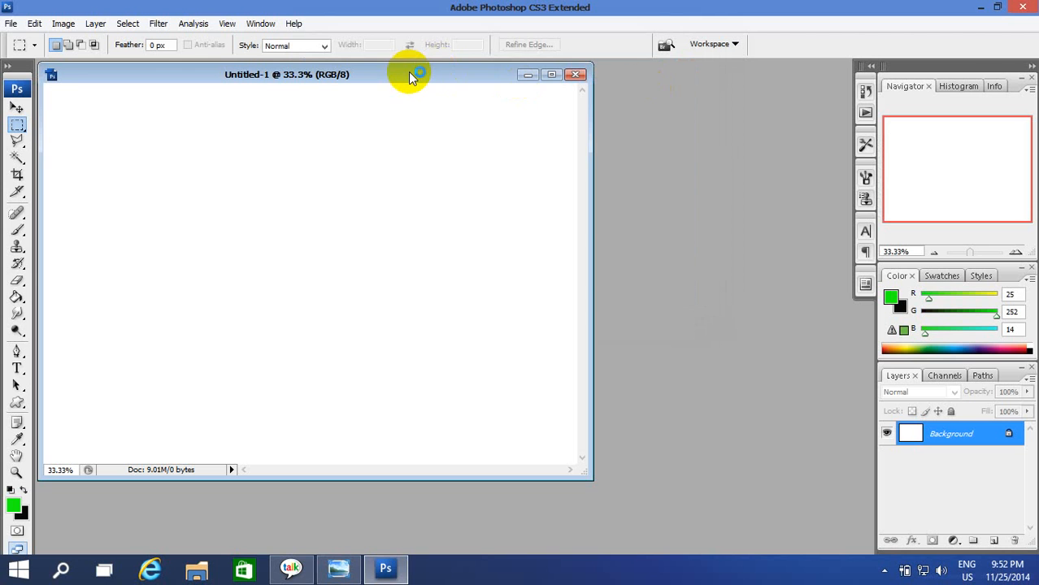
left_click_drag(399, 77, 603, 88)
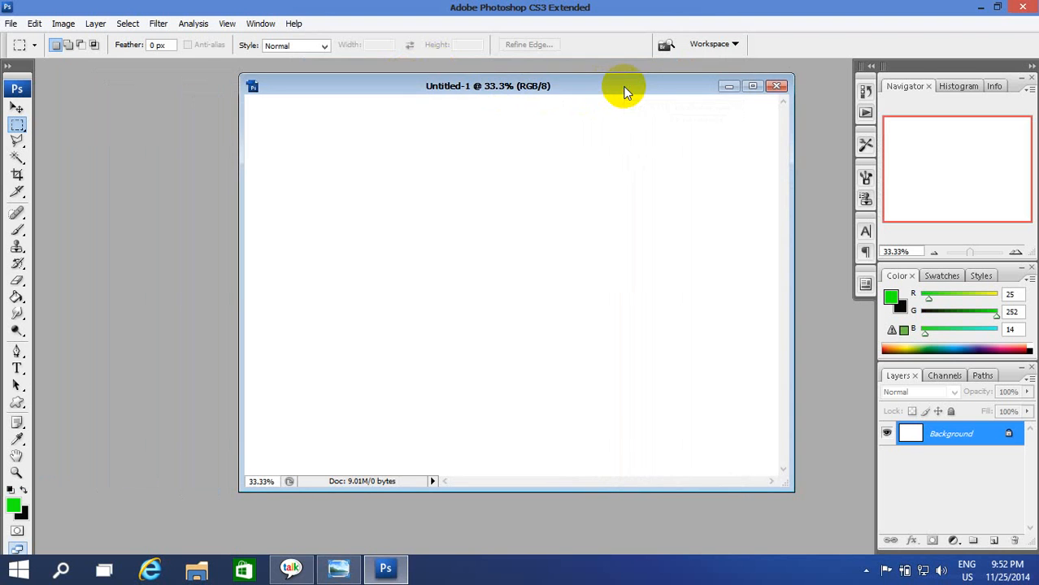
Switch to the hhhkk reference picture, examine its circular text and rainbow gradient, and return to the blank document
left_click(339, 571)
left_click(998, 8)
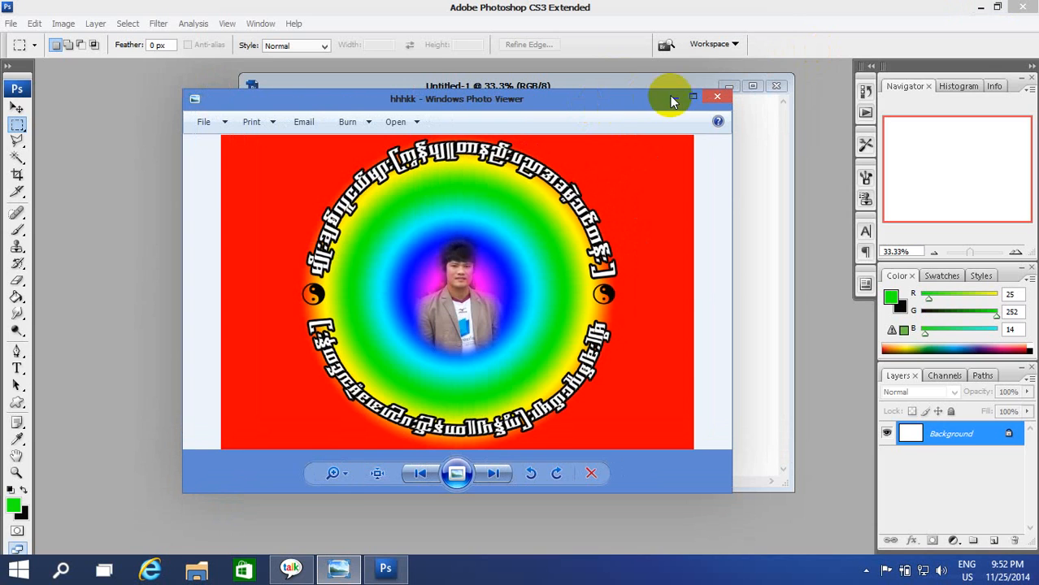
left_click(687, 96)
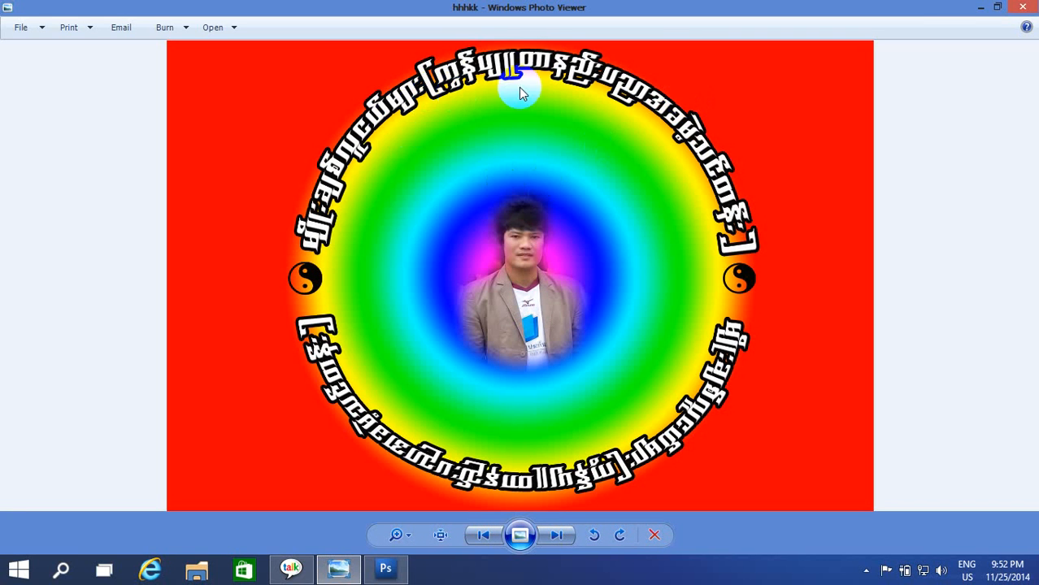
left_click(980, 7)
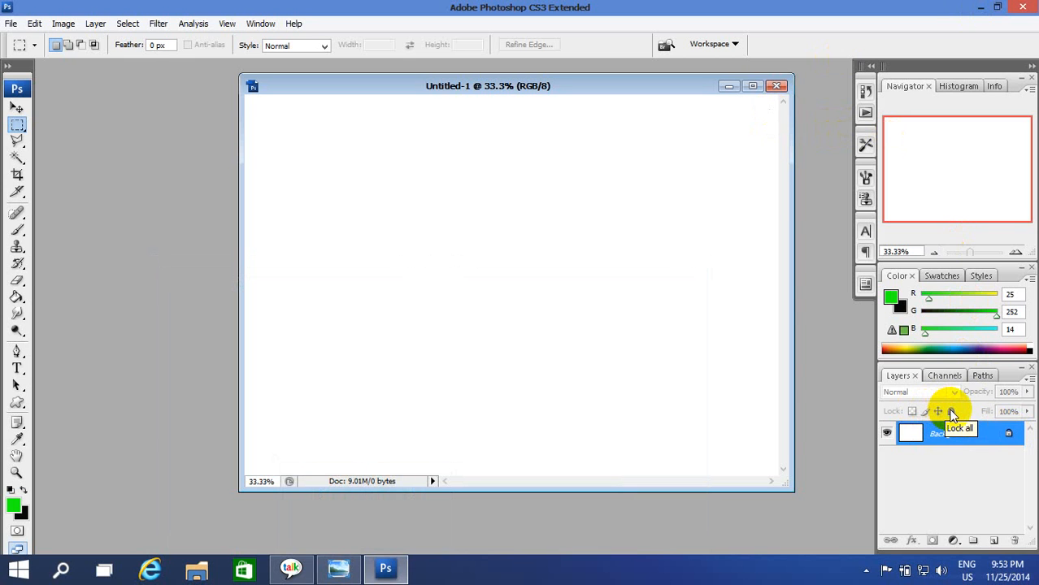
right_click(988, 433)
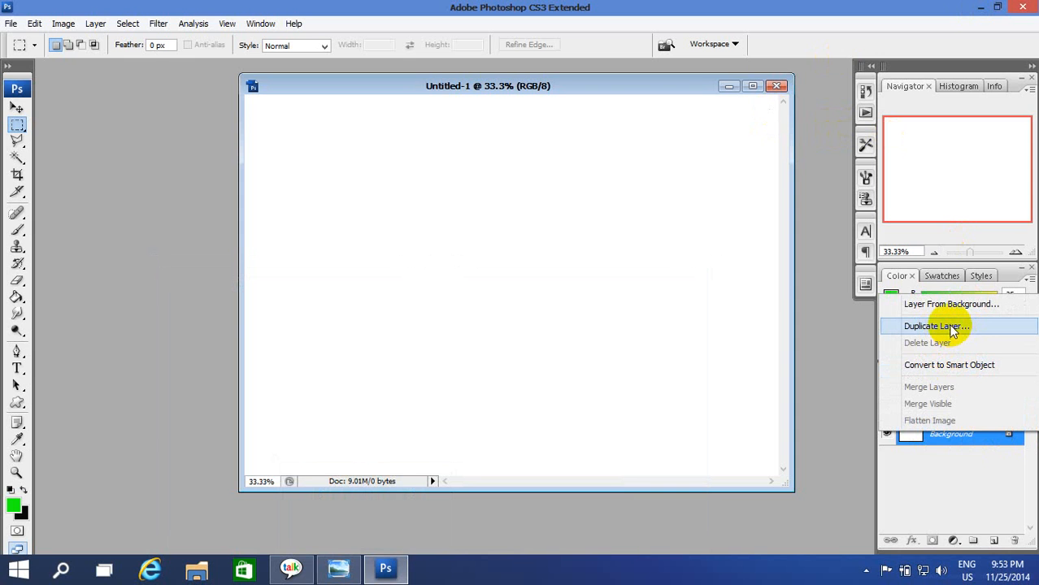
left_click(980, 441)
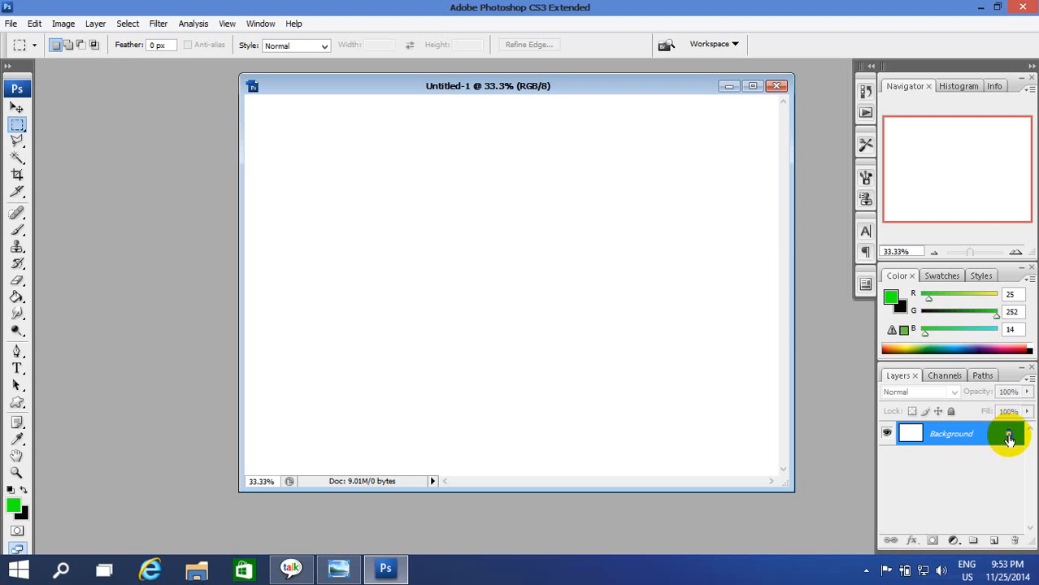
double_click(1008, 437)
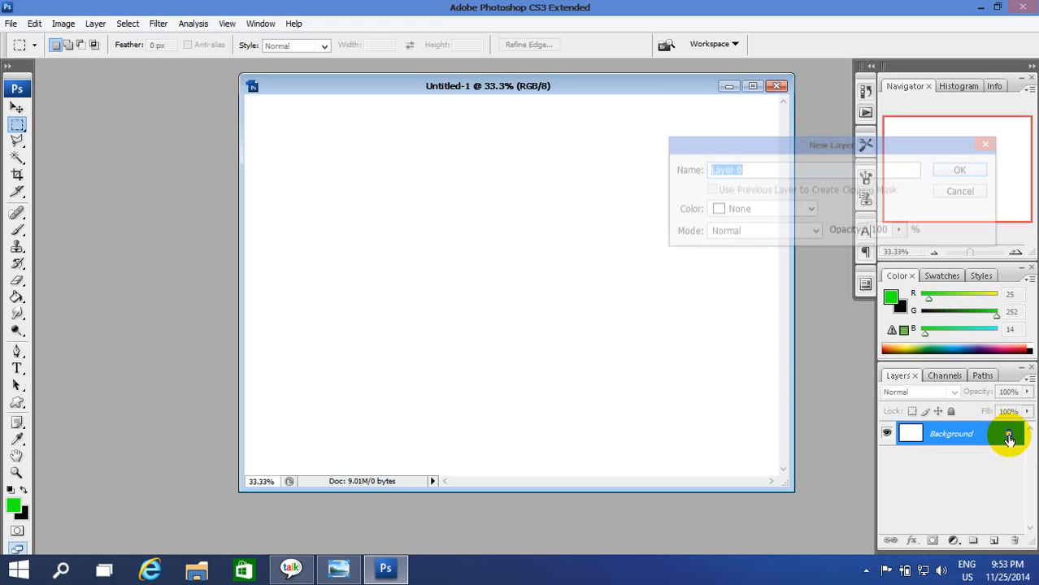
left_click(987, 145)
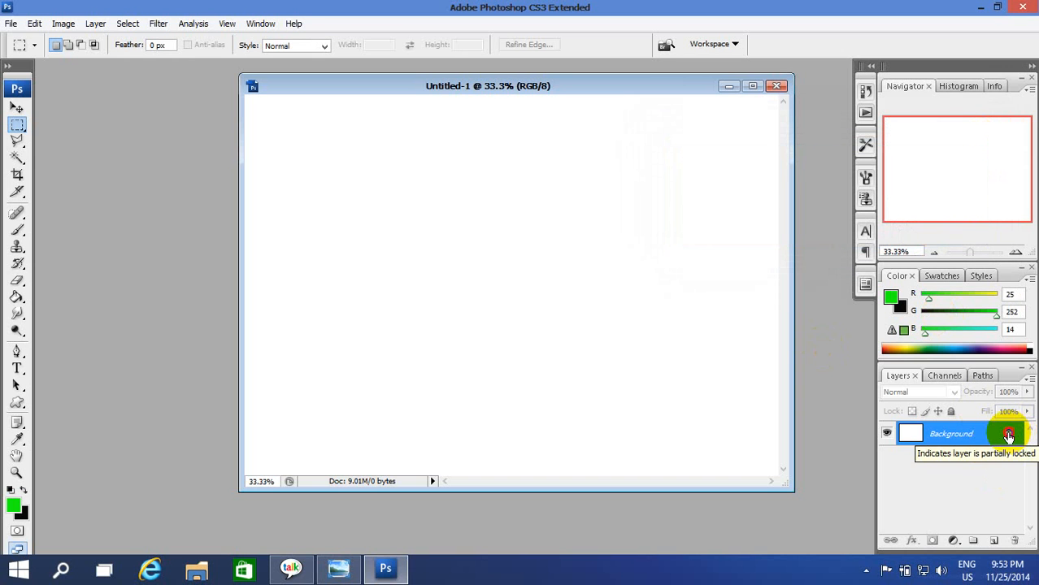
Convert the locked Background into an ordinary layer with the default name, Normal mode and 100% opacity
double_click(1008, 436)
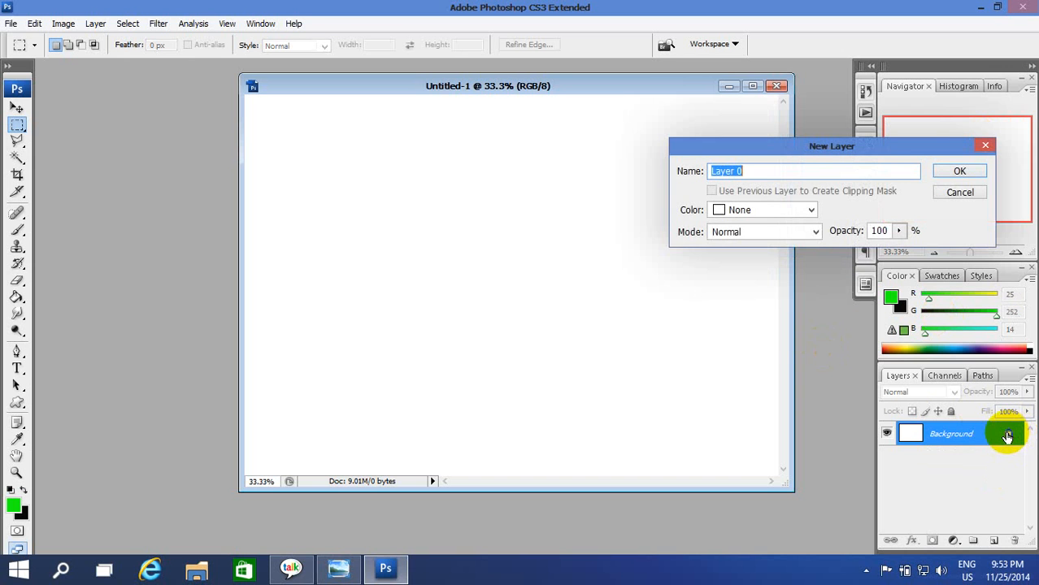
left_click(961, 171)
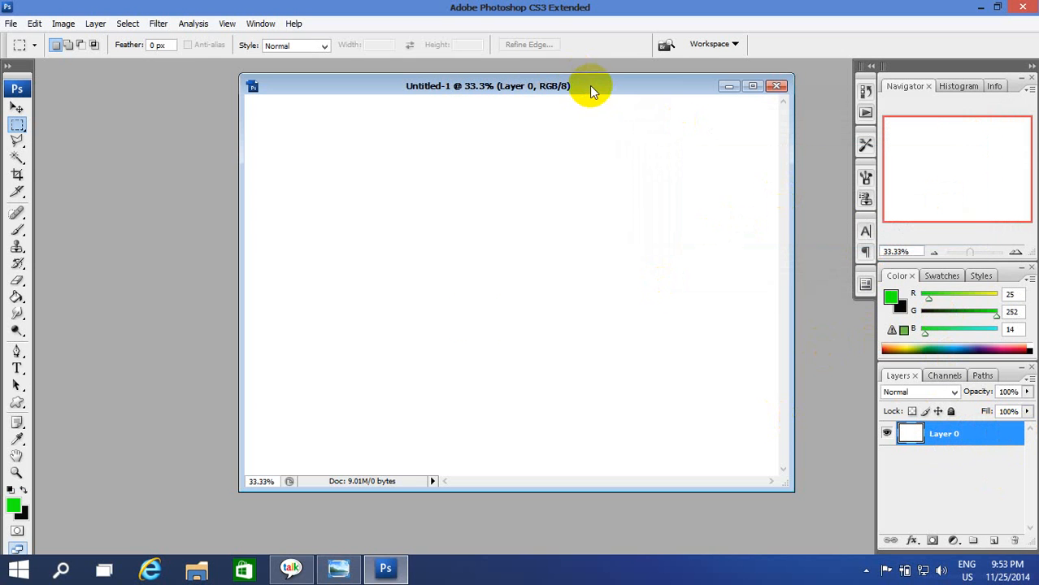
Check the circular rainbow background in the hhhkk reference picture again and return to the blank document
left_click(339, 563)
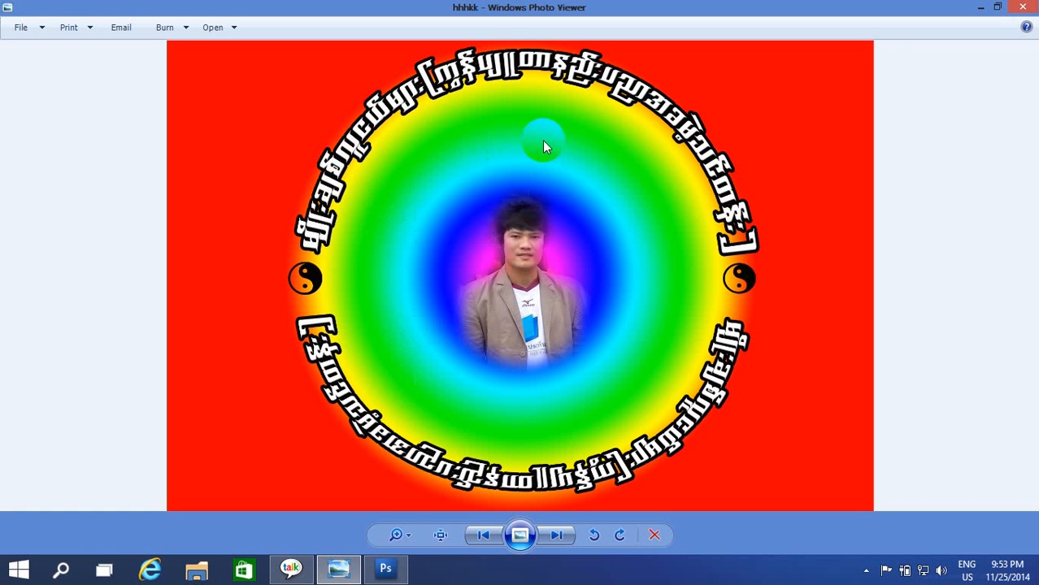
left_click(982, 10)
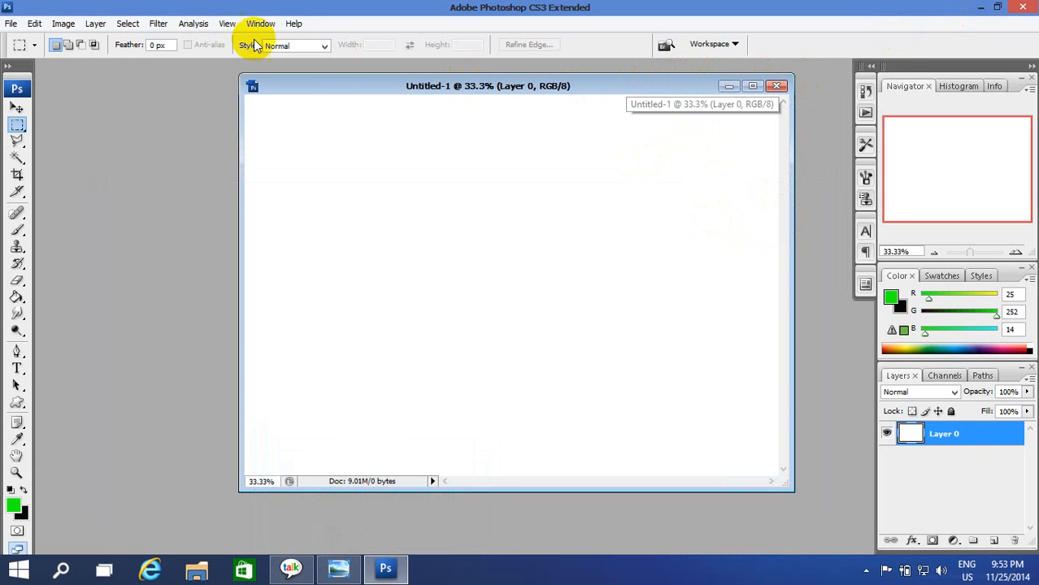
left_click(95, 24)
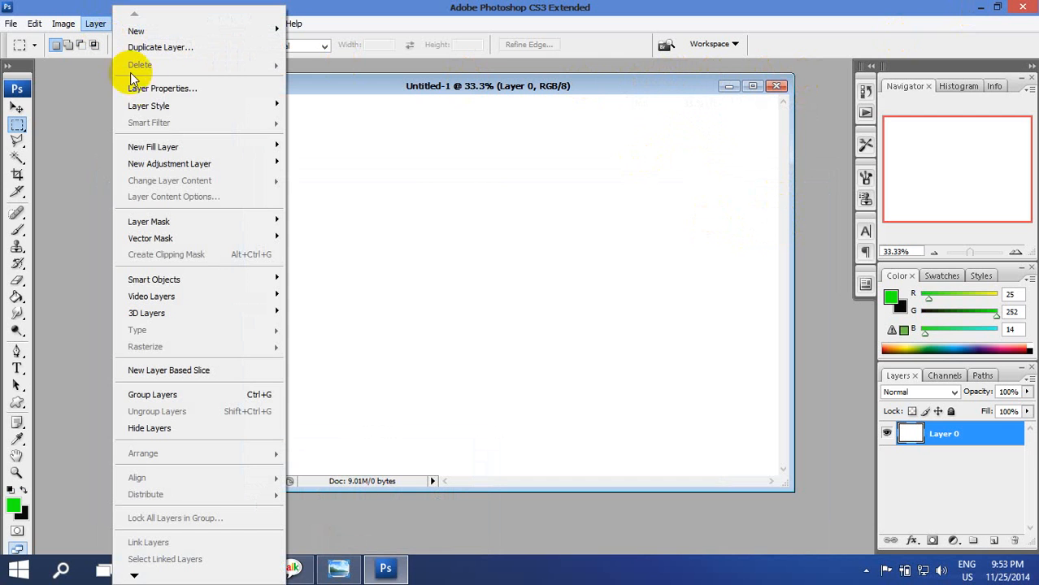
mouse_move(160, 104)
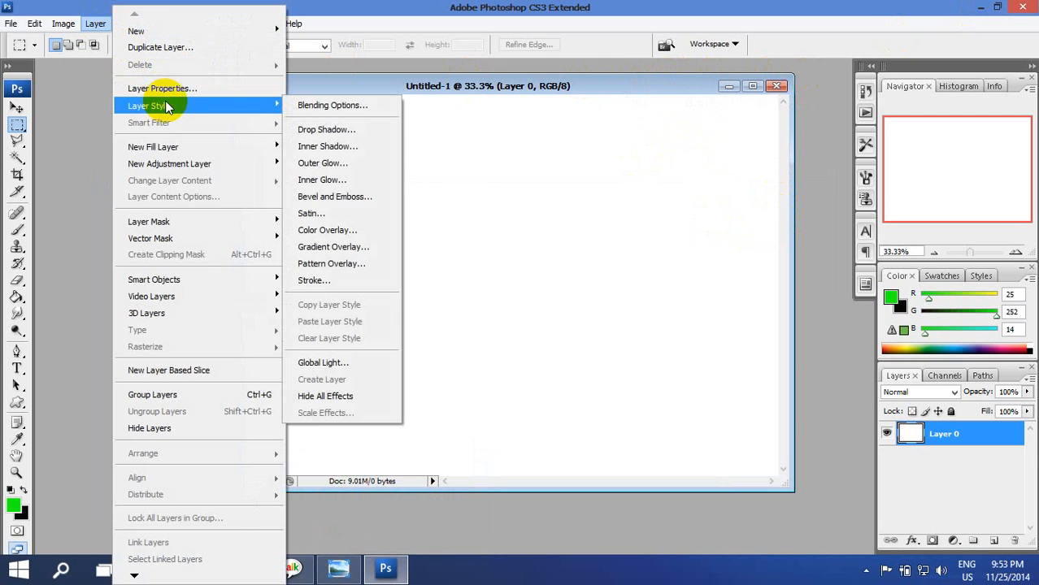
mouse_move(199, 148)
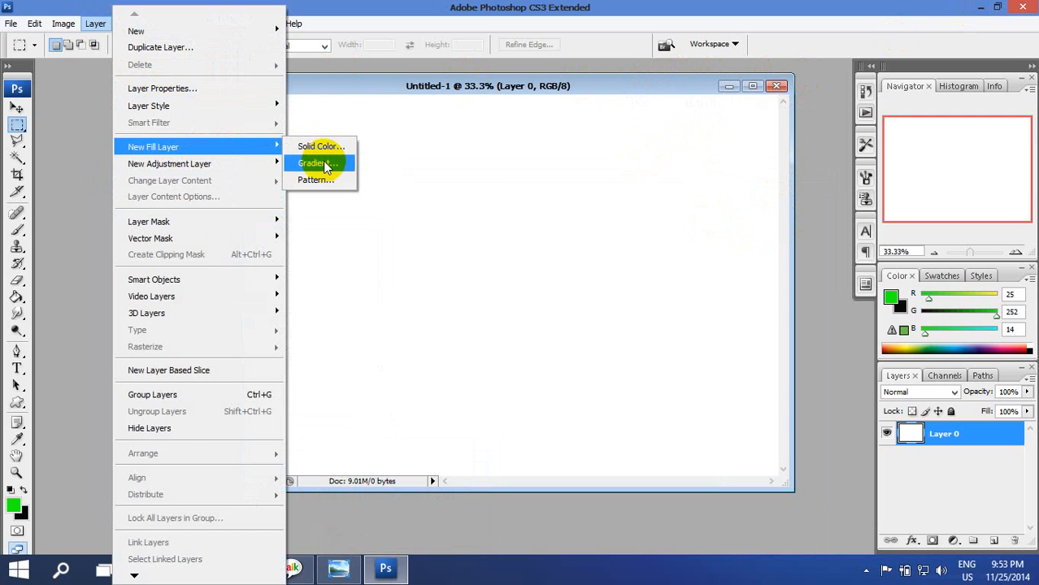
left_click(565, 97)
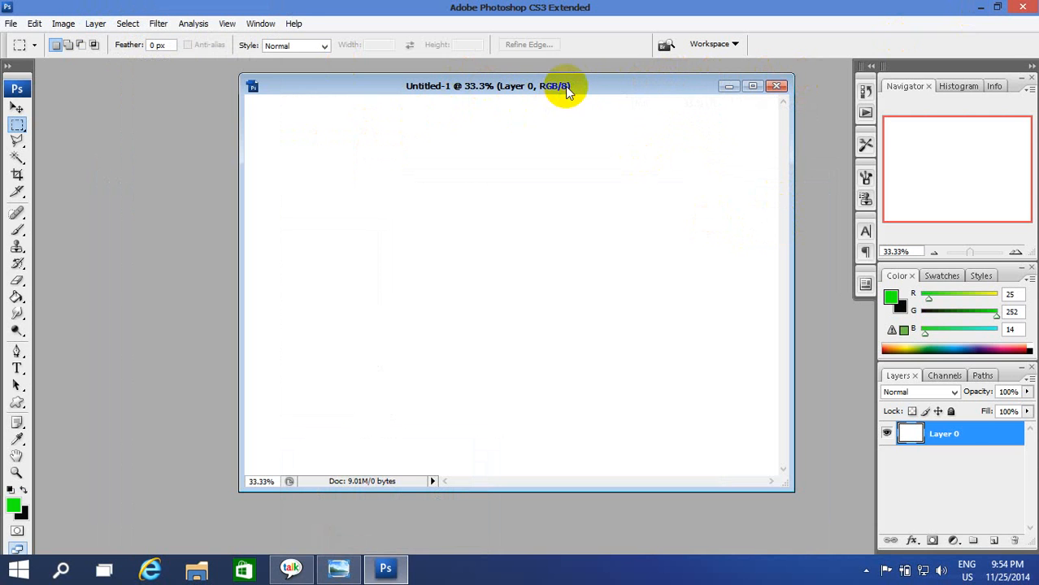
Add a Gradient Overlay effect to Layer 0 and open its gradient presets
left_click(912, 540)
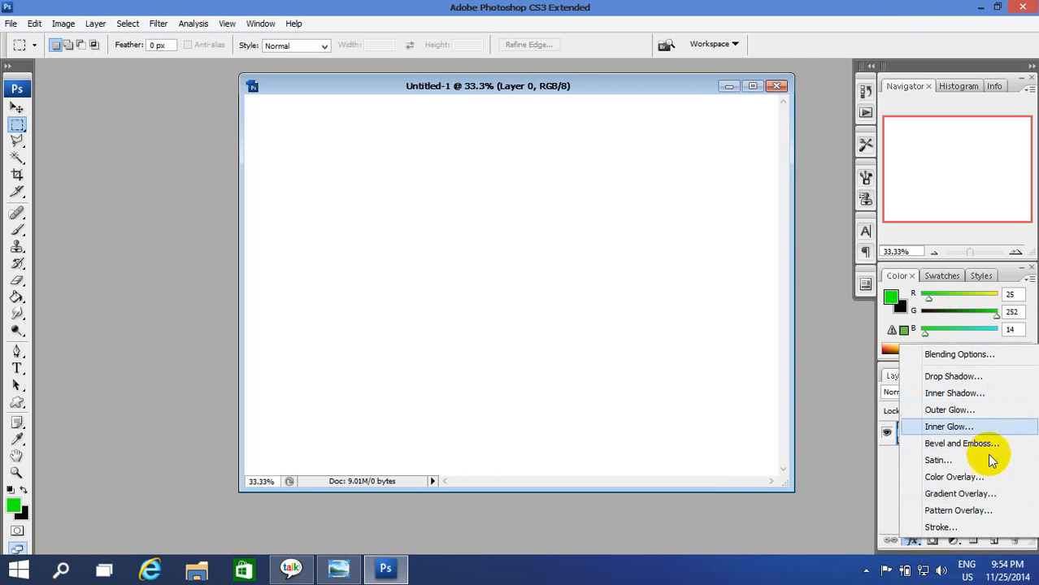
left_click(966, 492)
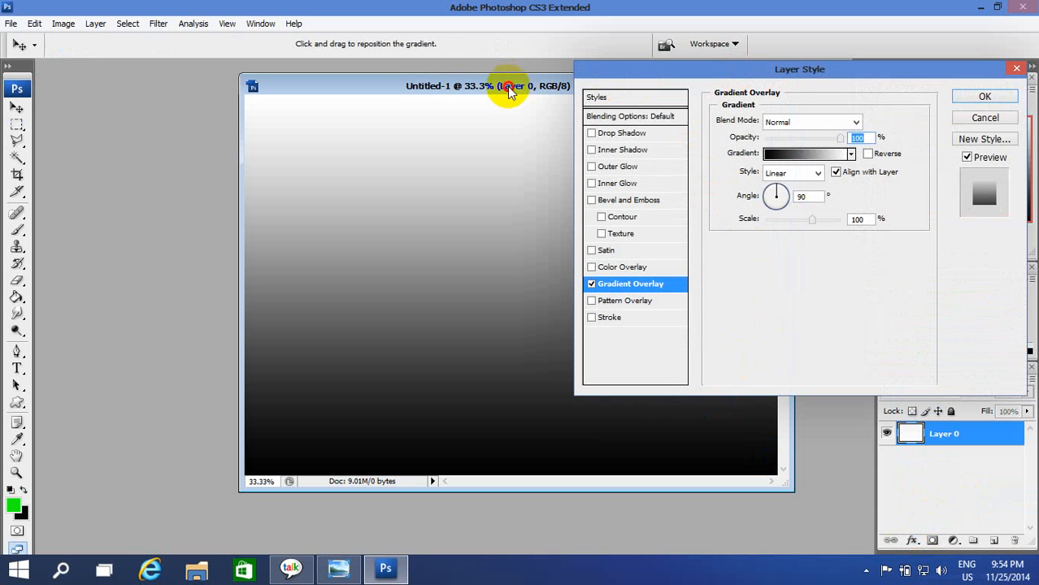
left_click_drag(771, 69, 781, 141)
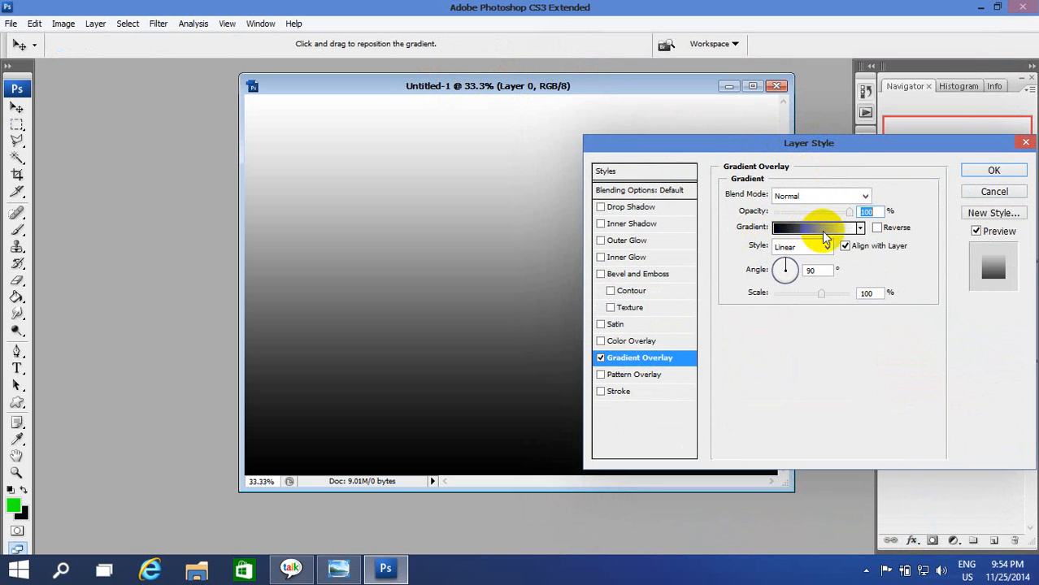
left_click(861, 228)
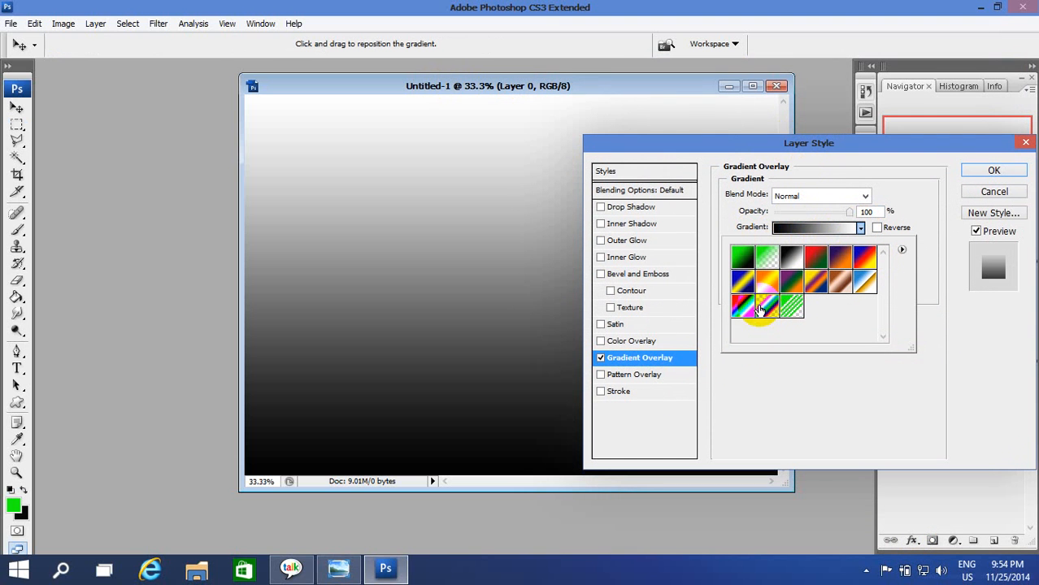
Try the transparent rainbow, blue-yellow-blue, violet-orange and neighbouring gradient presets on the overlay
left_click(767, 306)
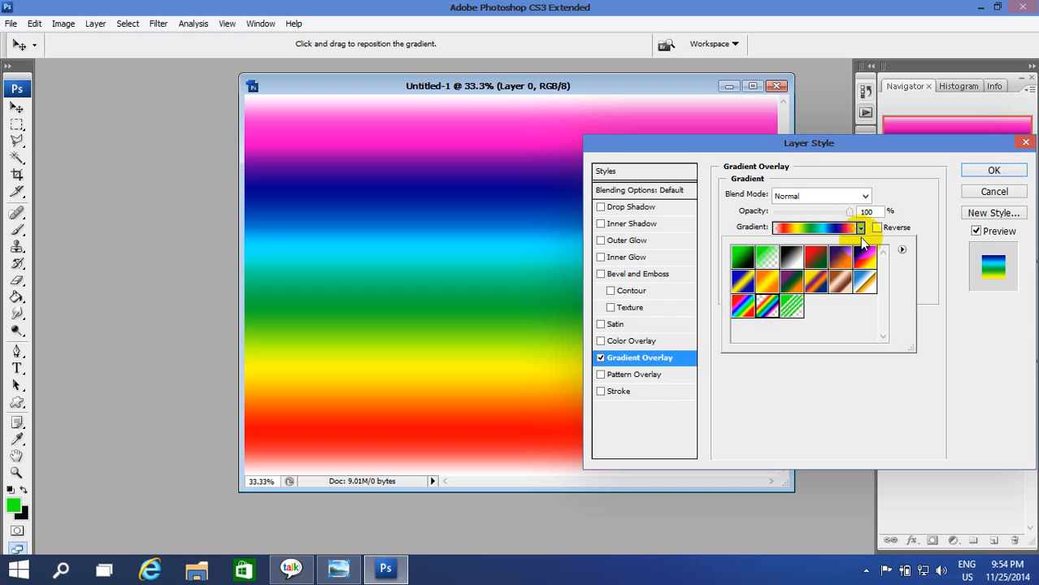
left_click(745, 281)
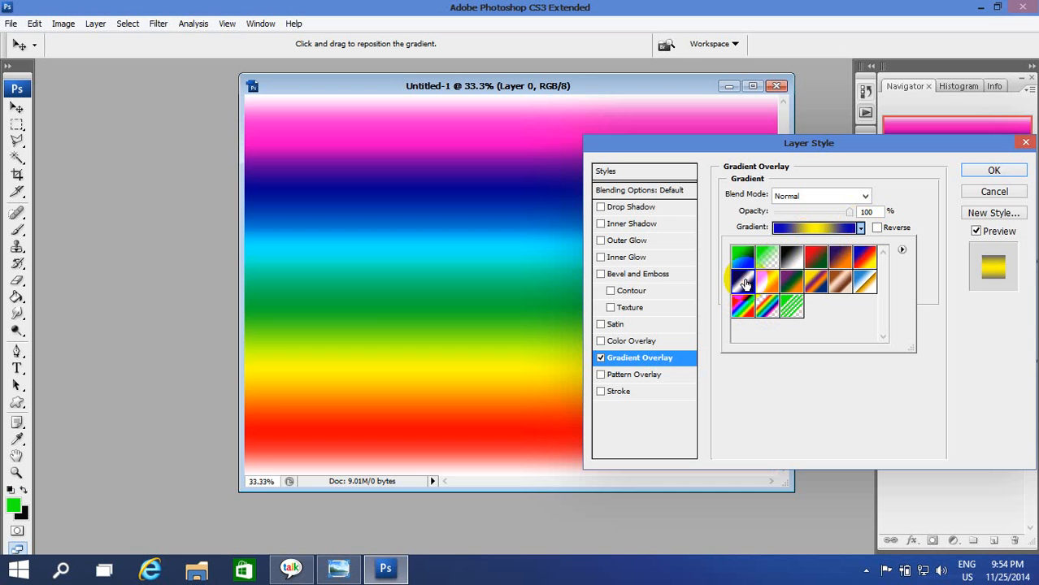
left_click(791, 283)
left_click(817, 281)
left_click(831, 261)
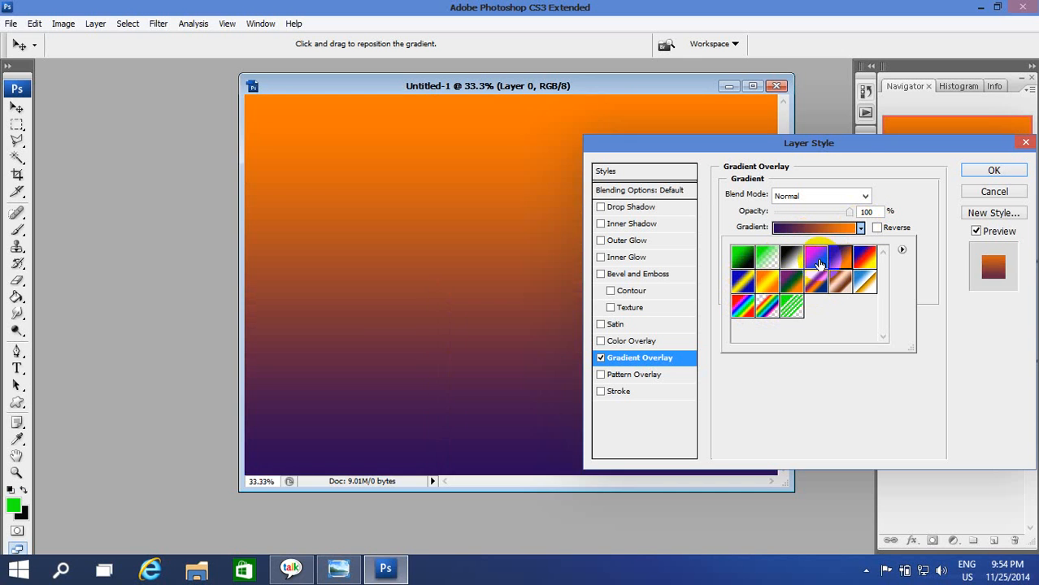
left_click(816, 258)
Set the overlay to the opaque rainbow gradient preset with red at both ends, and compare it with the reference picture
left_click(743, 307)
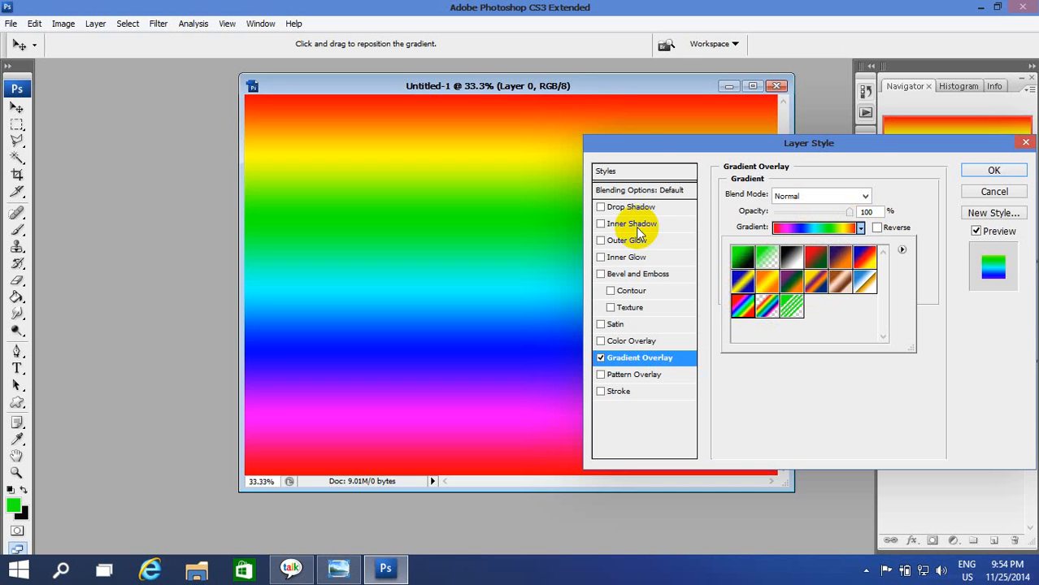
left_click_drag(874, 149, 904, 267)
left_click(338, 569)
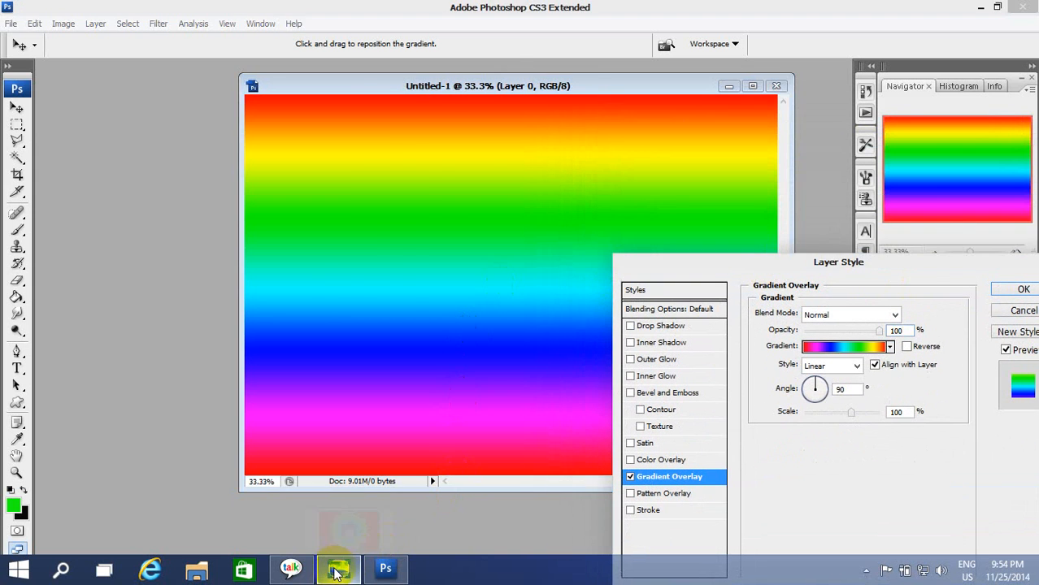
left_click(983, 10)
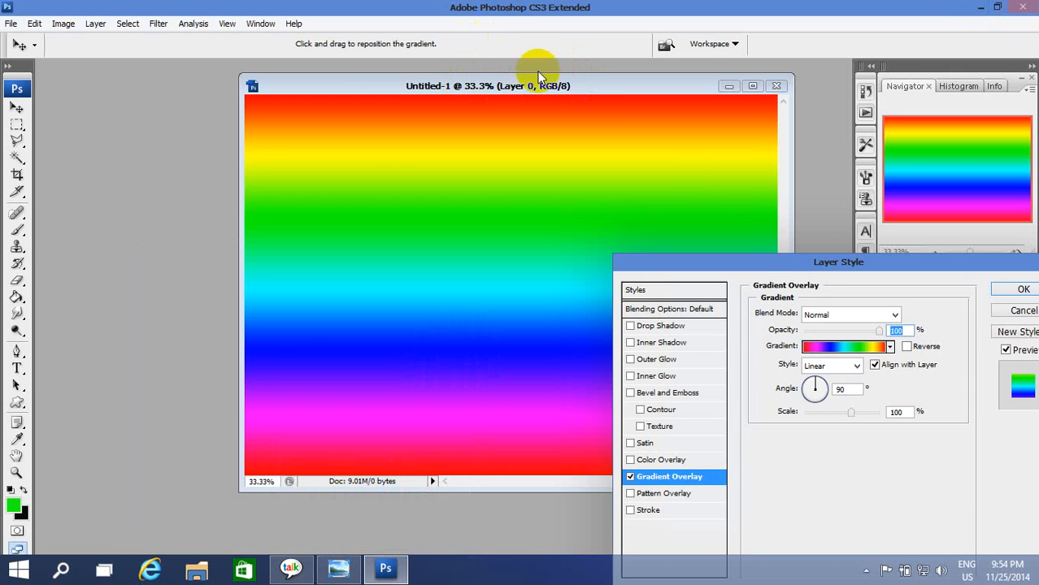
left_click_drag(819, 260, 781, 185)
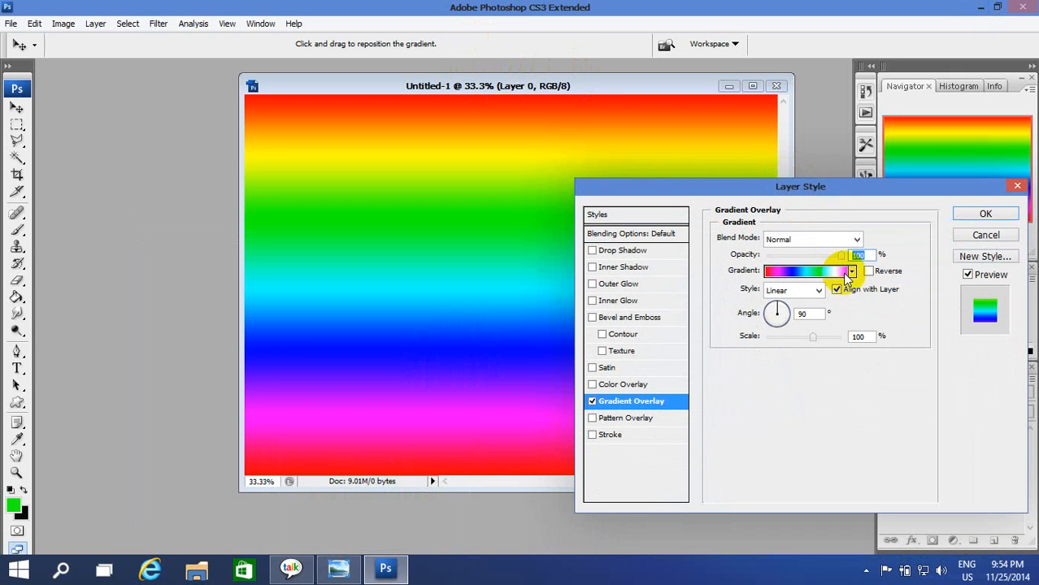
Set the gradient overlay's style to Radial and apply the effect to Layer 0
left_click(820, 293)
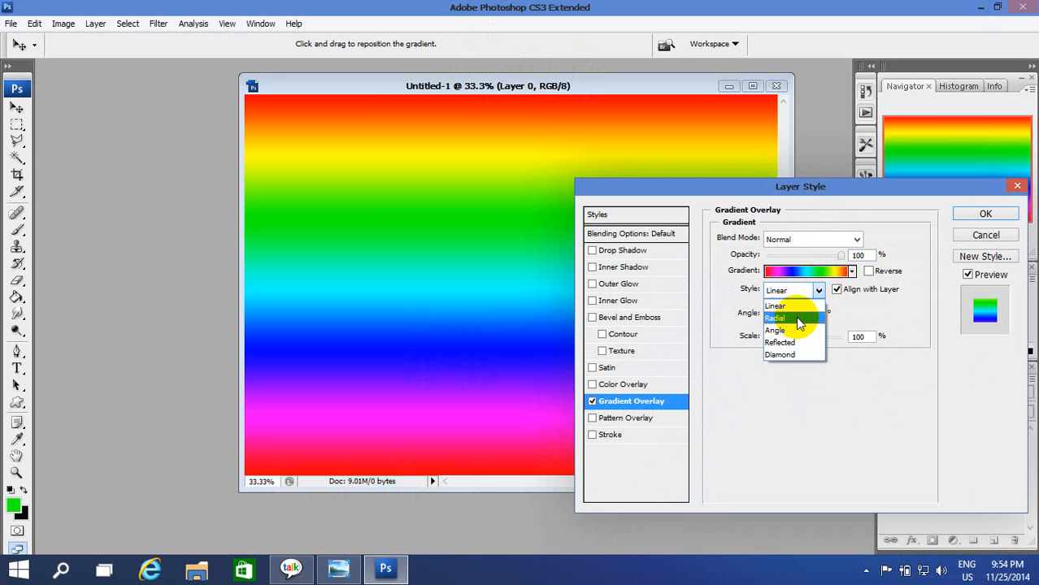
left_click(795, 316)
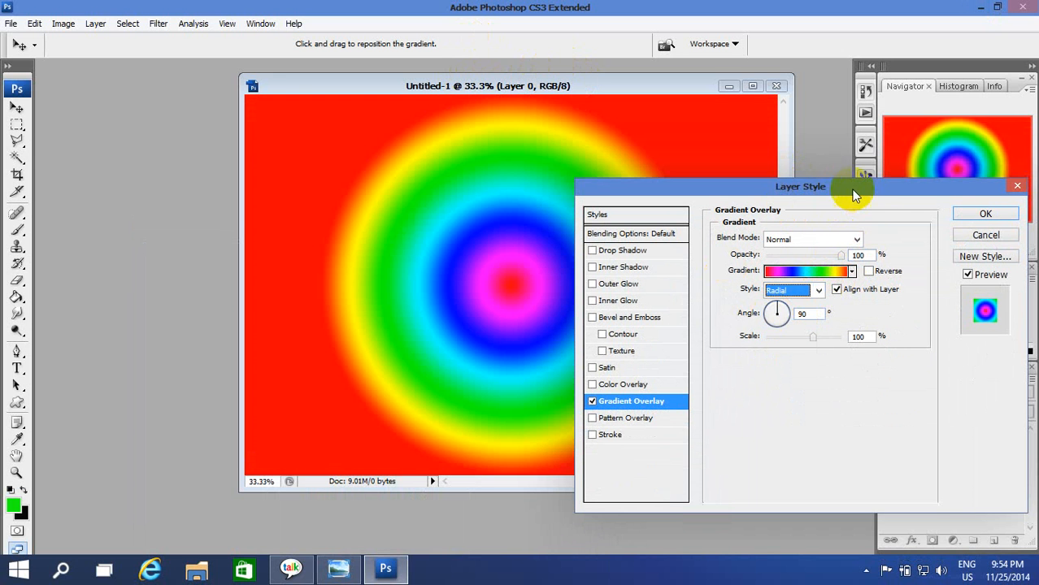
left_click_drag(854, 195, 884, 179)
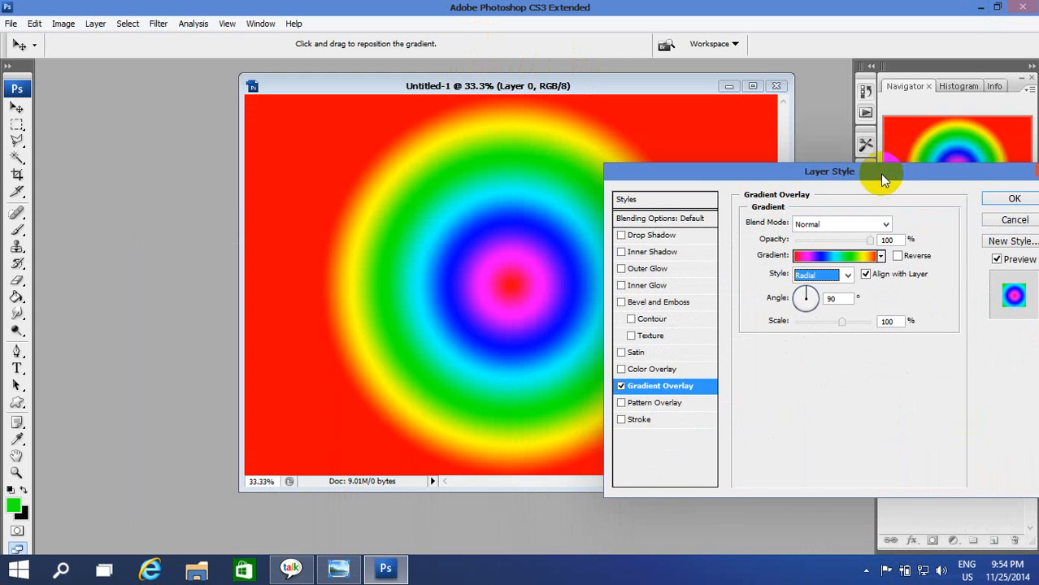
left_click(353, 139)
left_click_drag(683, 174, 562, 158)
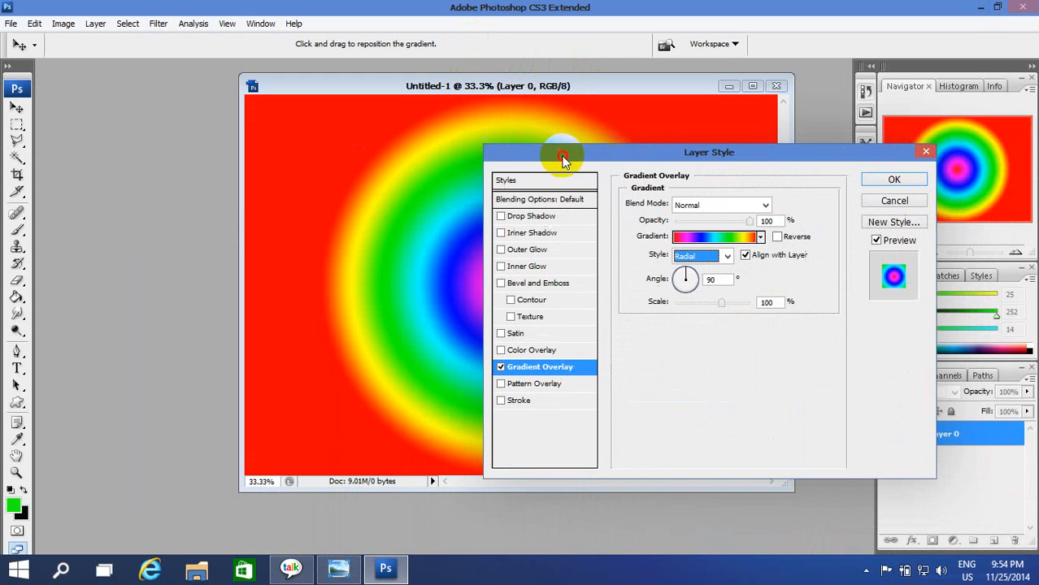
left_click(892, 181)
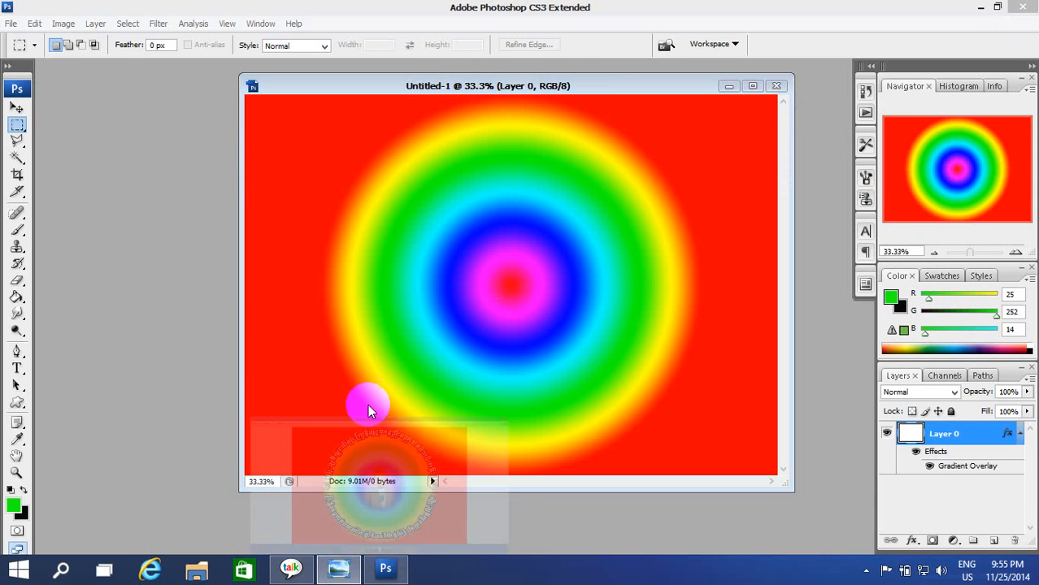
Compare the radial rainbow with the hhhkk reference picture and shift the document window slightly within the workspace
left_click(348, 572)
left_click(384, 571)
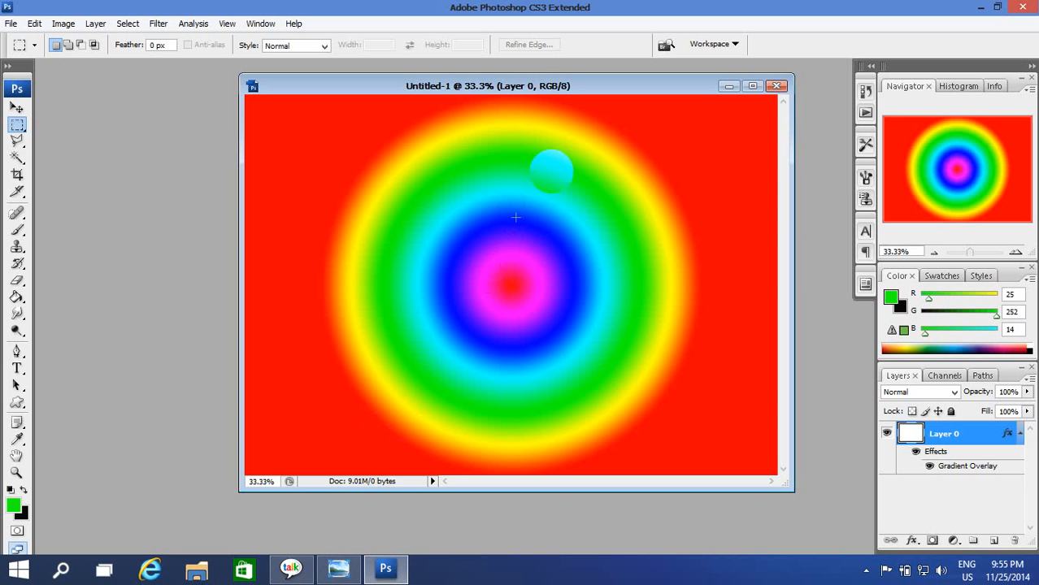
left_click_drag(543, 105, 565, 121)
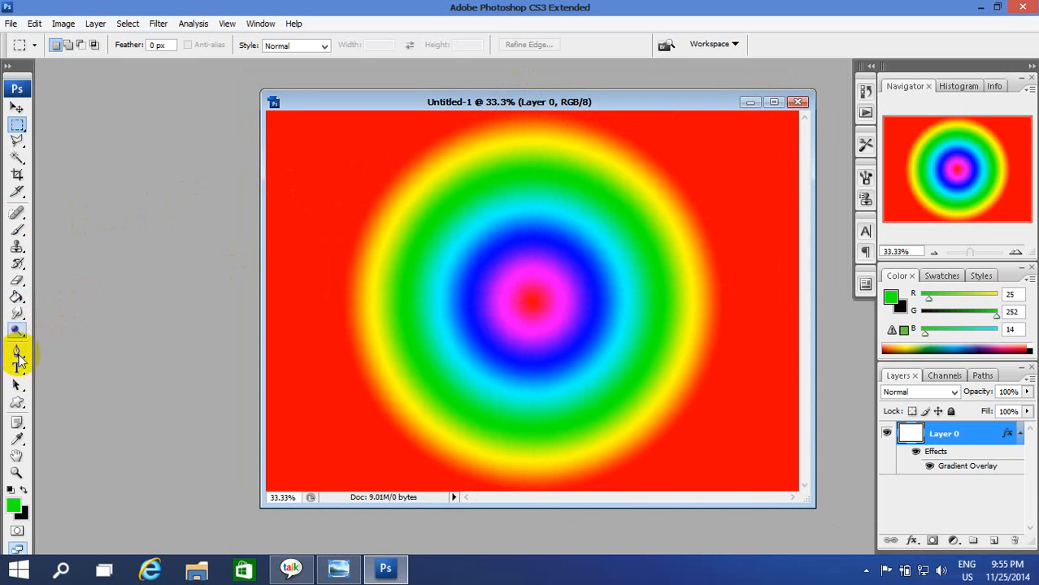
Set the colour of the Horizontal Type tool to near-black 060606
left_click(18, 368)
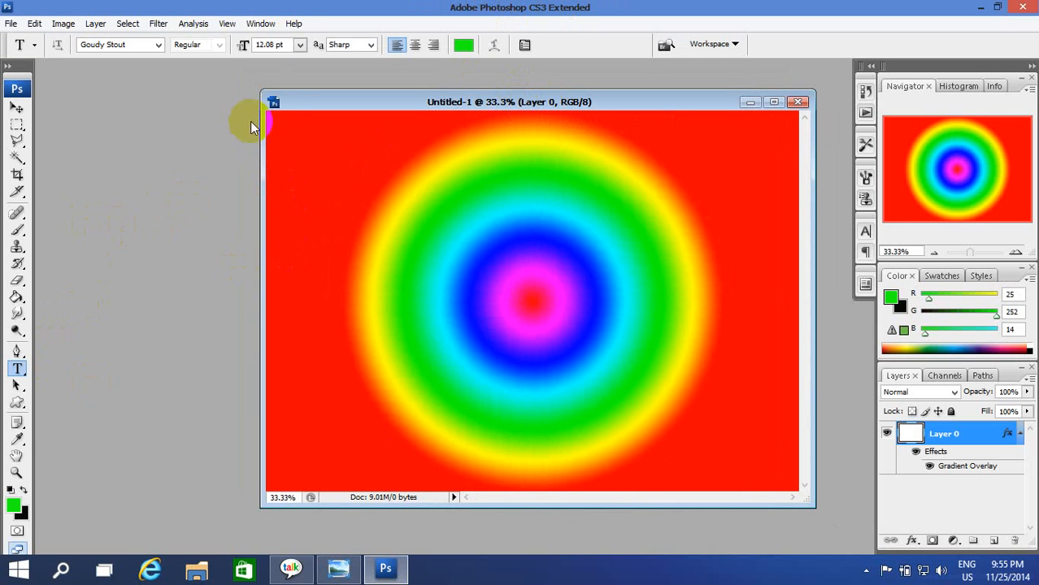
left_click(479, 108)
left_click(464, 47)
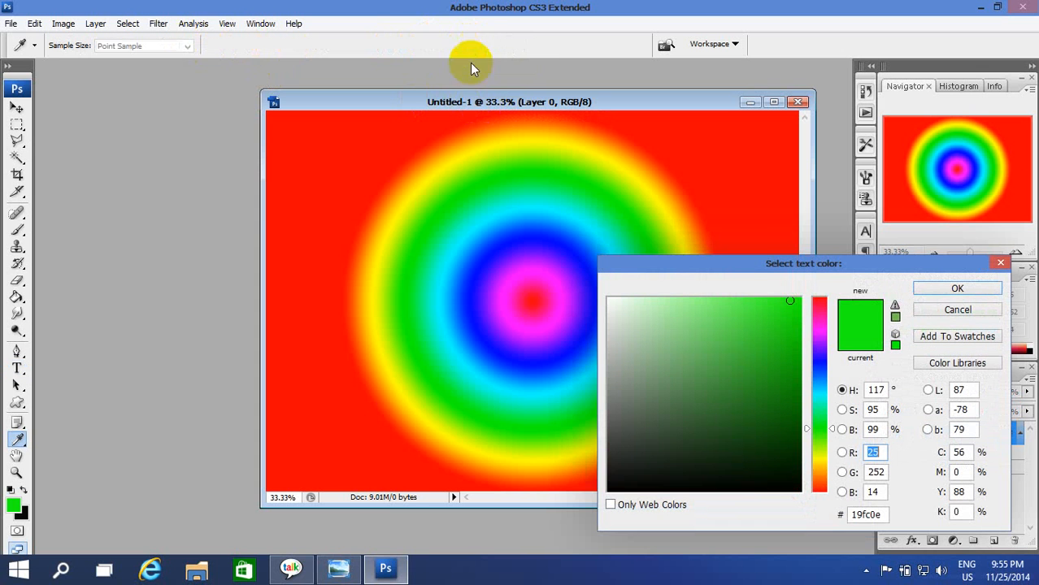
left_click(610, 486)
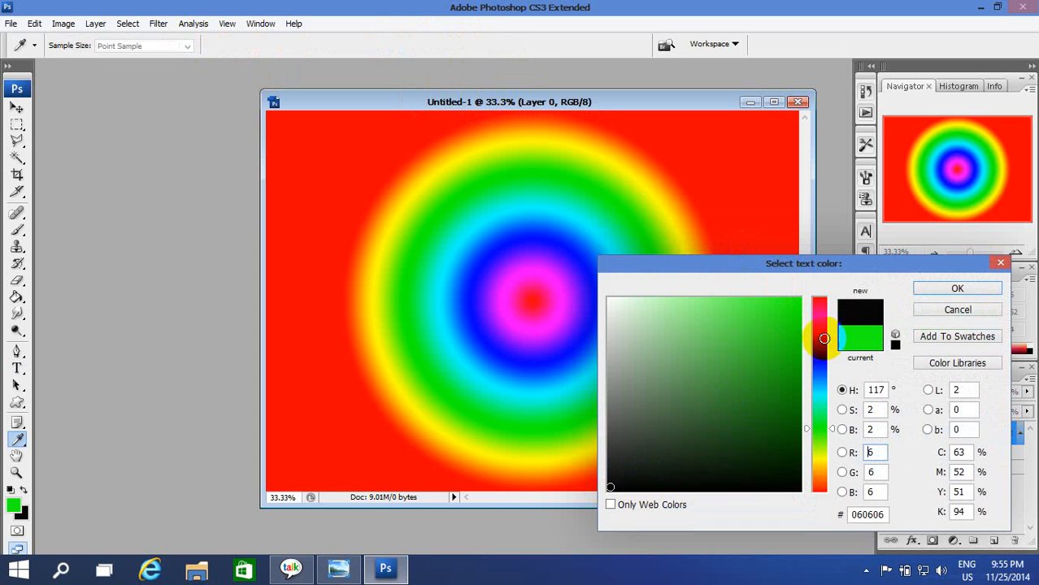
left_click(933, 291)
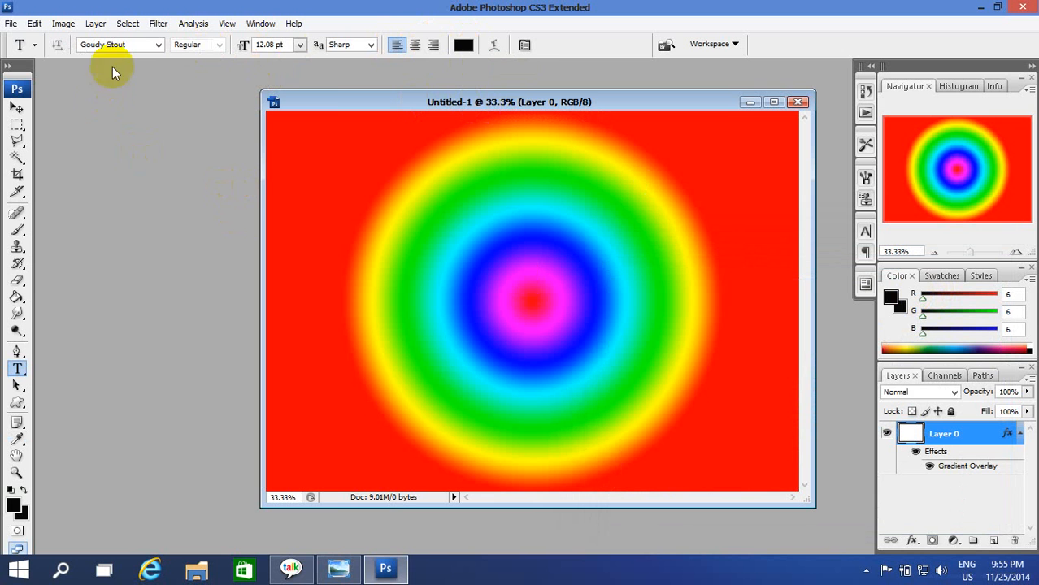
Look through the available fonts and text sizes, keeping Goudy Stout at 12.08 pt
left_click(159, 45)
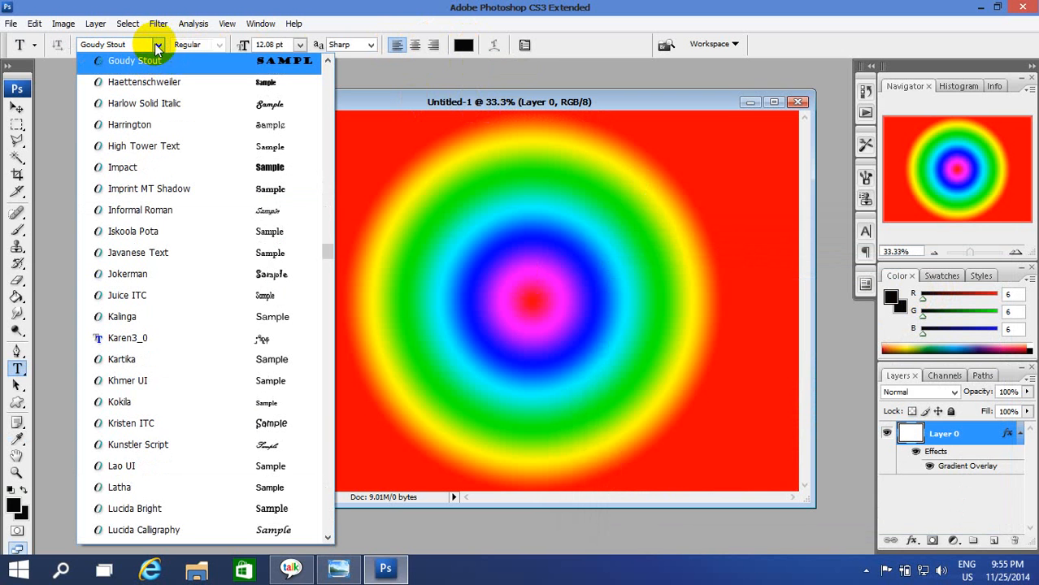
scroll(208, 166, "down", 10)
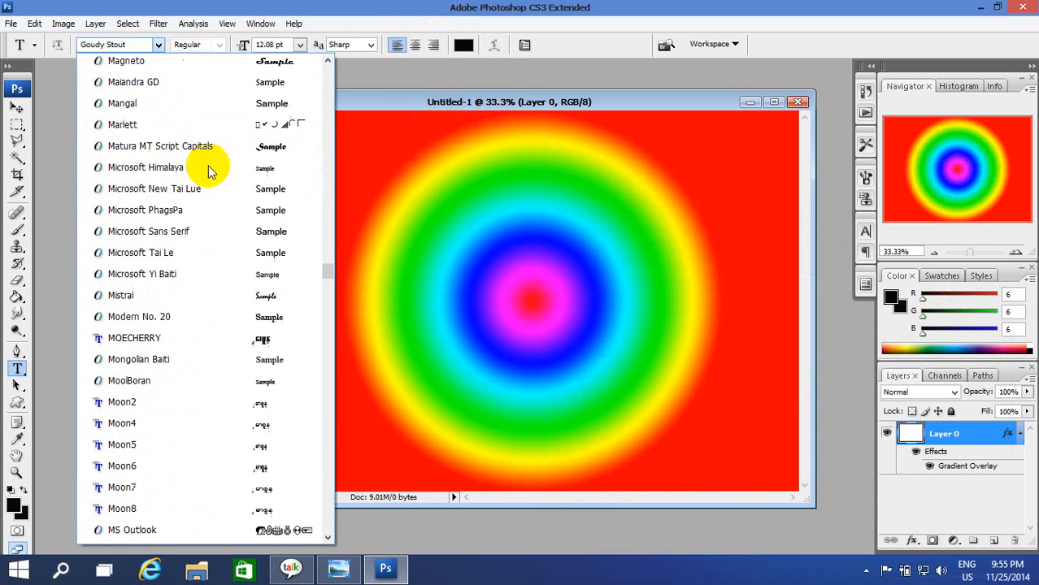
scroll(208, 166, "up", 10)
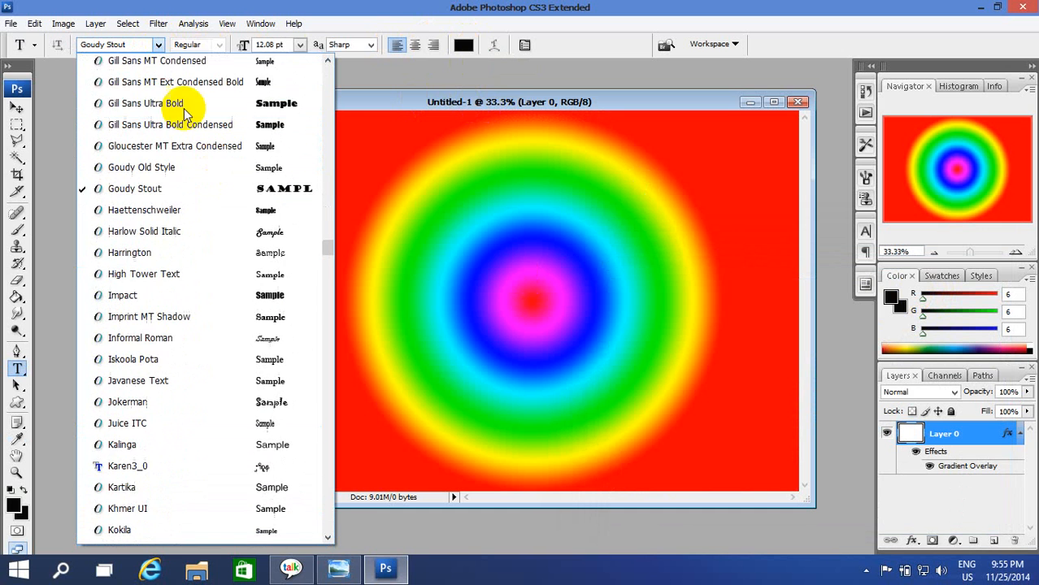
left_click(154, 47)
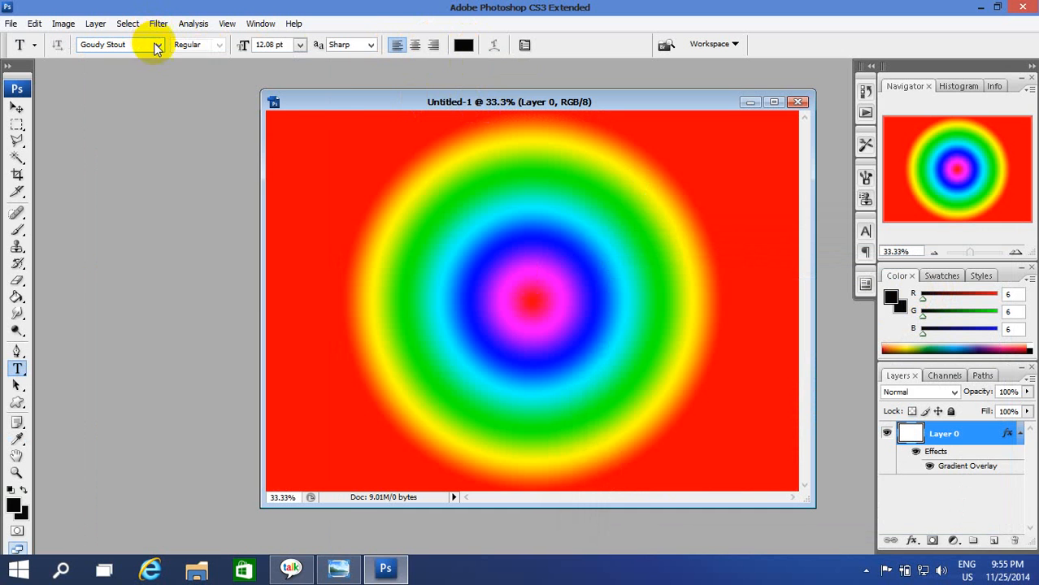
left_click(299, 46)
left_click(300, 45)
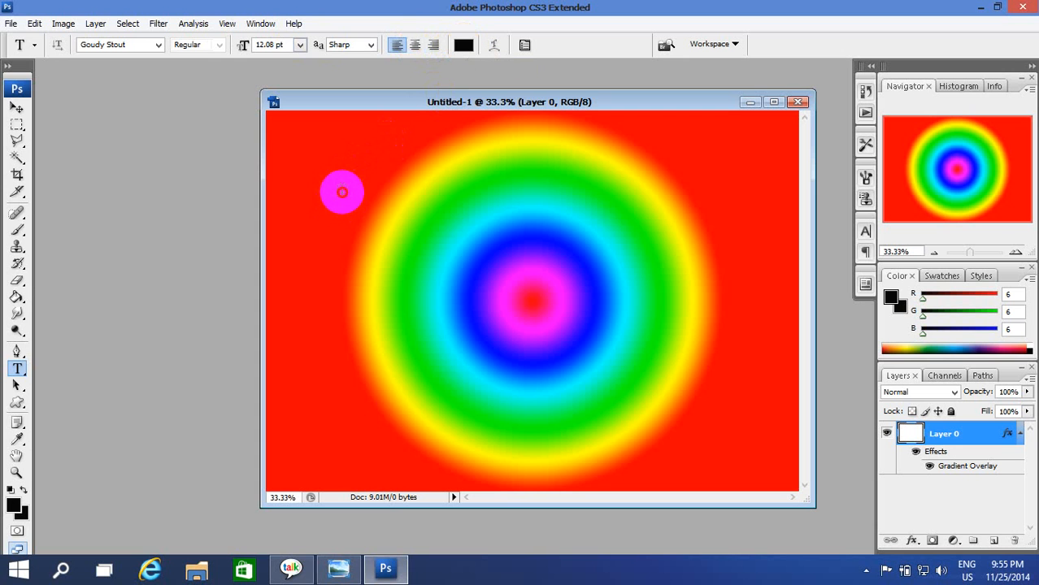
Write the text BISIC PHOTOSHOP on the canvas and place it across the top of the rainbow circle
left_click(342, 192)
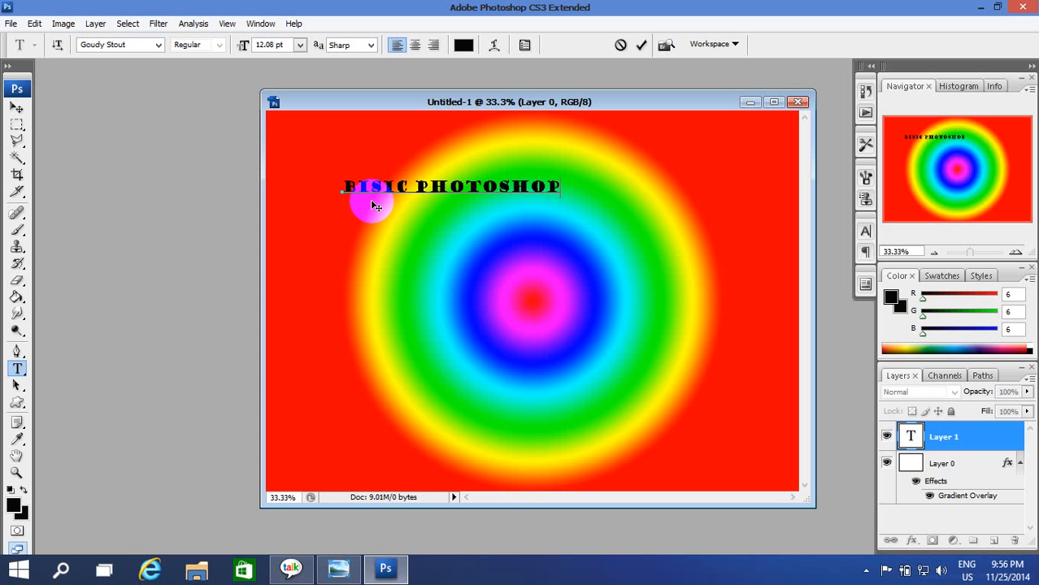
left_click_drag(425, 225, 510, 189)
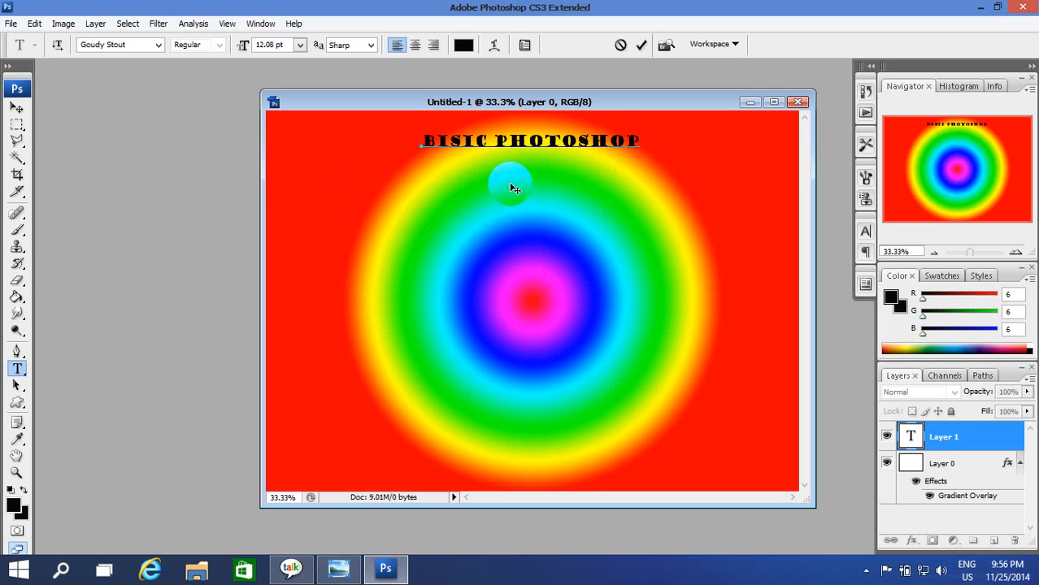
Set the size of the whole BISIC PHOTOSHOP text to 14 pt
left_click_drag(647, 141, 628, 142)
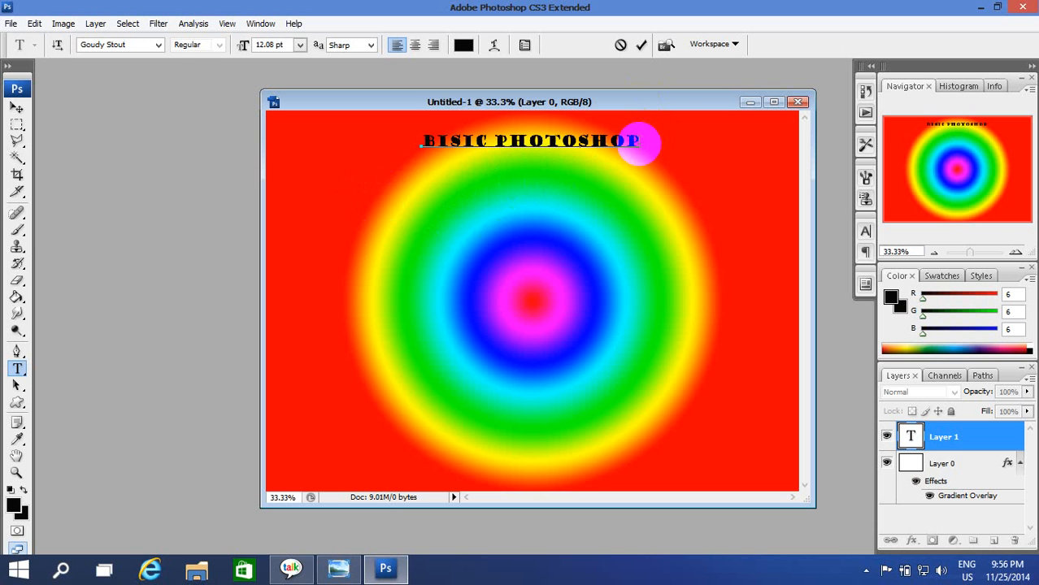
left_click(641, 143)
left_click_drag(641, 142, 400, 134)
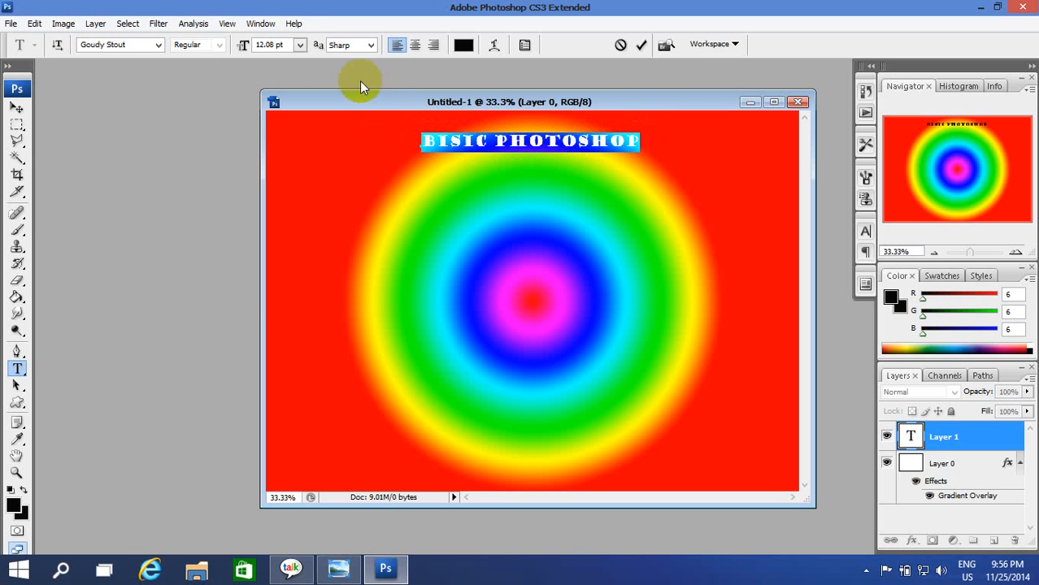
left_click(299, 45)
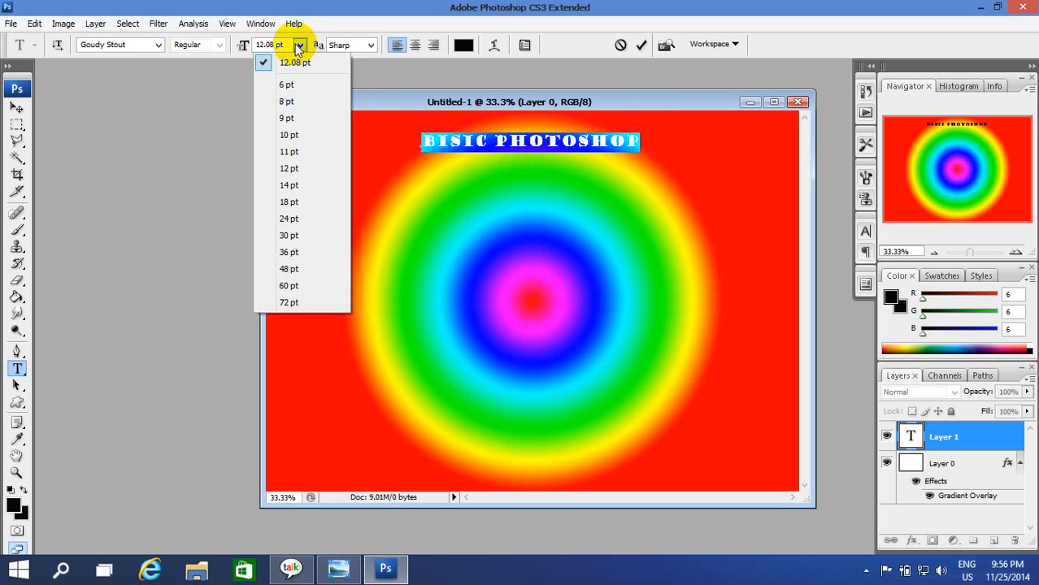
left_click(286, 185)
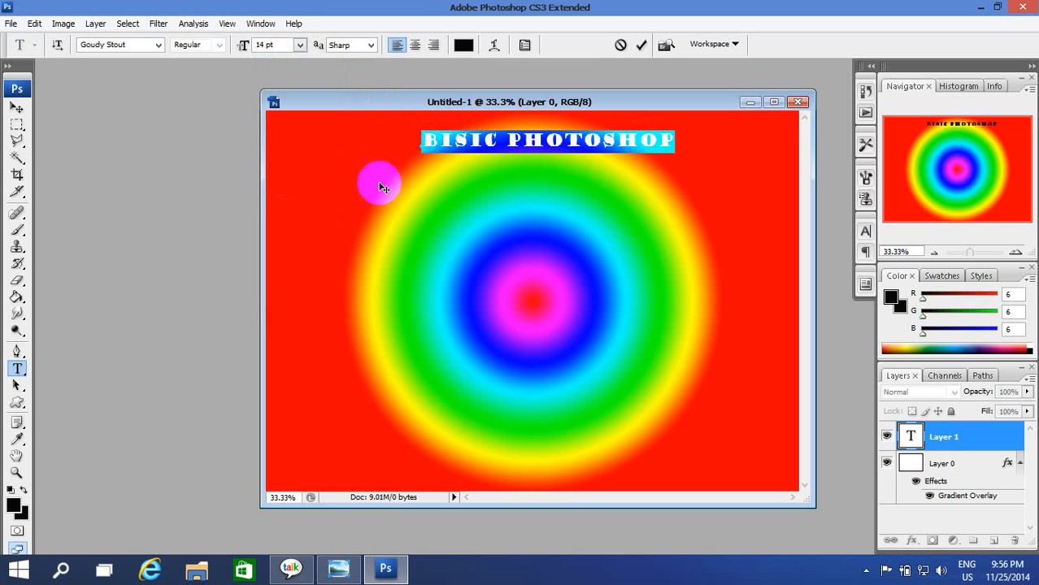
Stretch the BISIC PHOTOSHOP text horizontally on both sides to about 159% width, keeping its height, and apply the transform
left_click(17, 108)
left_click_drag(408, 144, 382, 148)
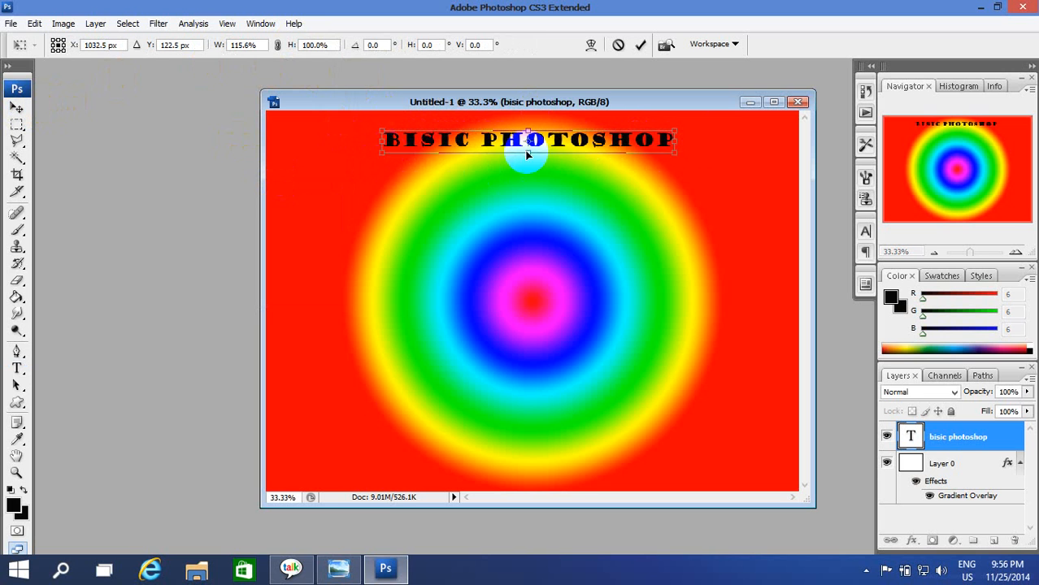
left_click_drag(674, 142, 692, 140)
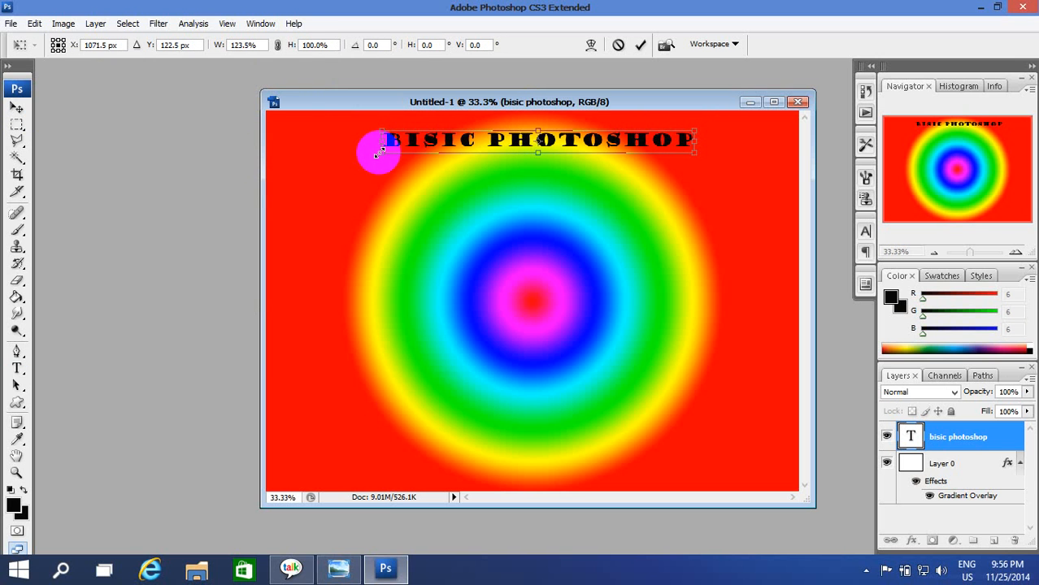
left_click_drag(379, 152, 335, 151)
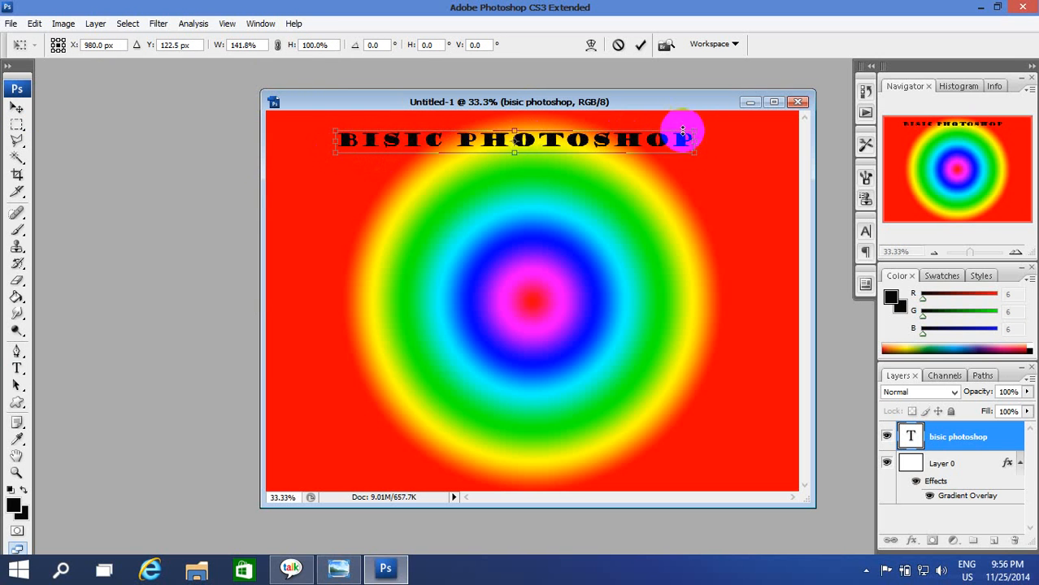
left_click_drag(696, 139, 736, 141)
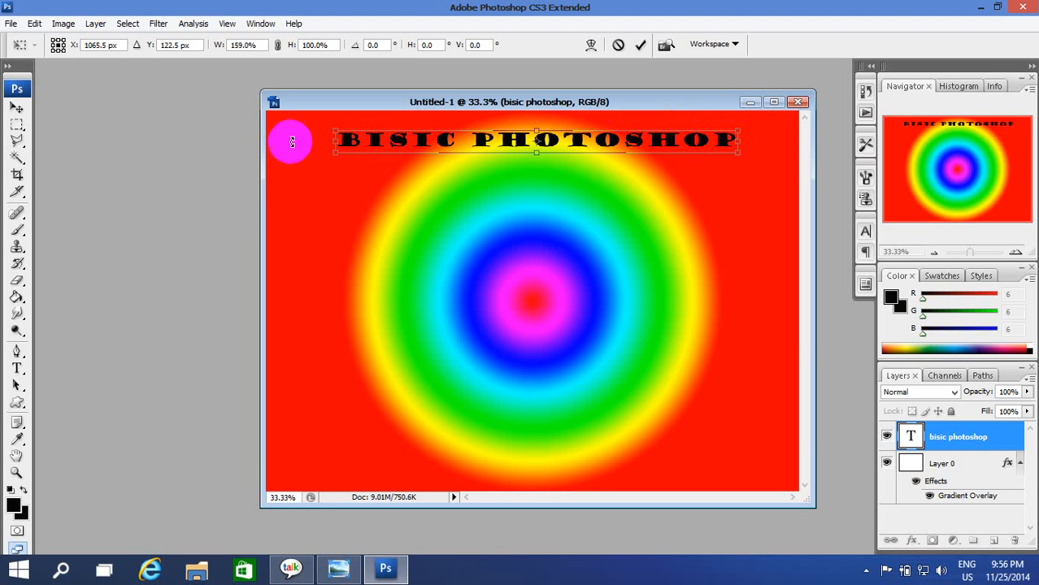
key("Return")
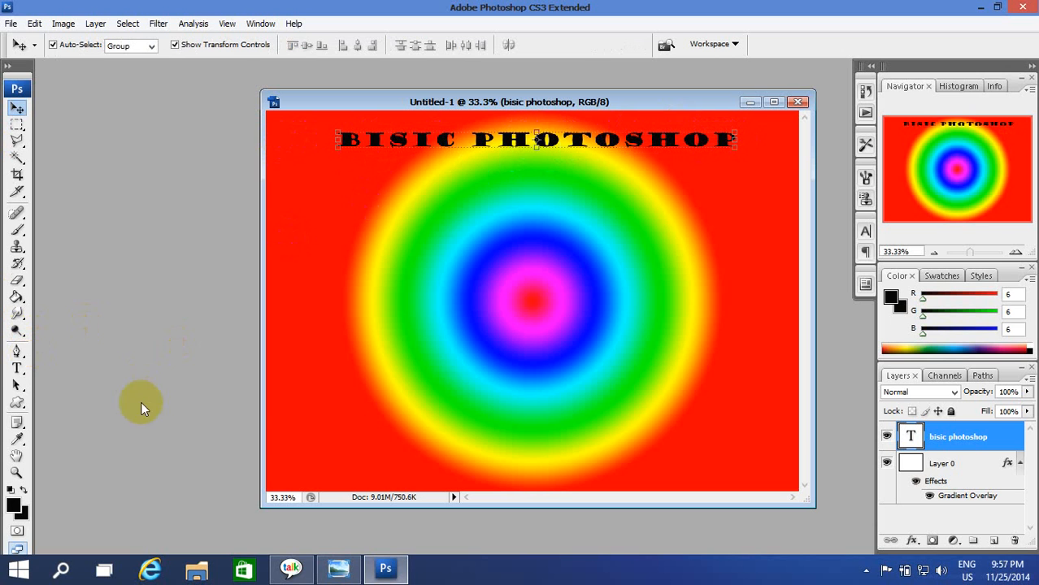
Open the Warp Text settings for the BISIC PHOTOSHOP layer and move the dialog clear of the text
left_click(18, 370)
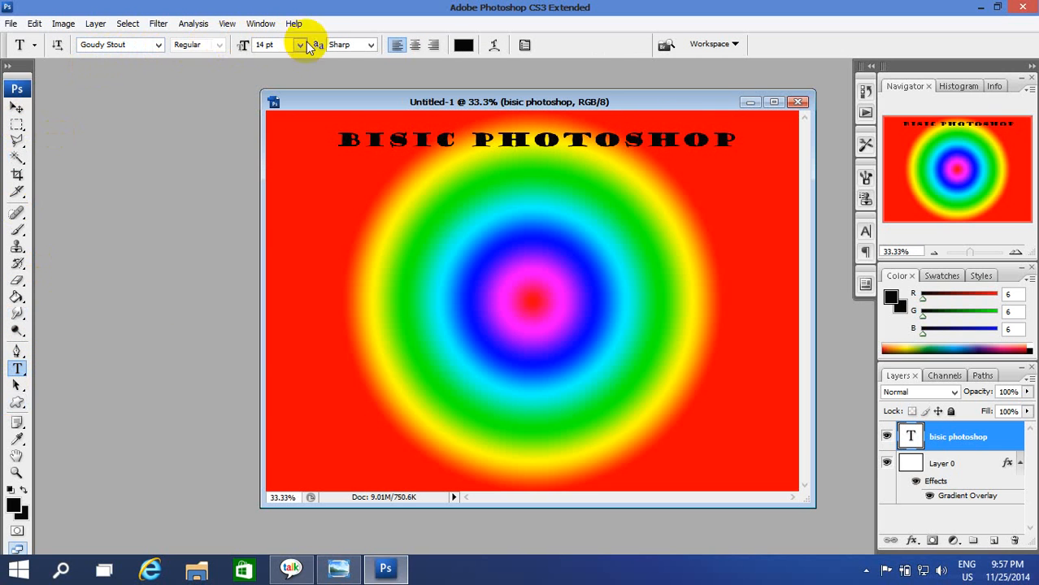
left_click(495, 48)
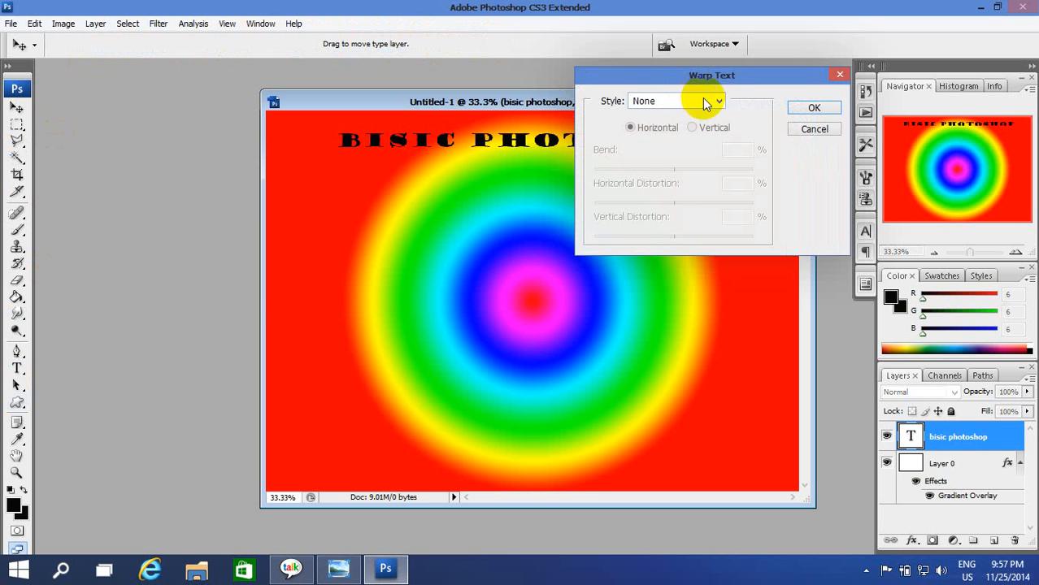
left_click_drag(687, 77, 813, 294)
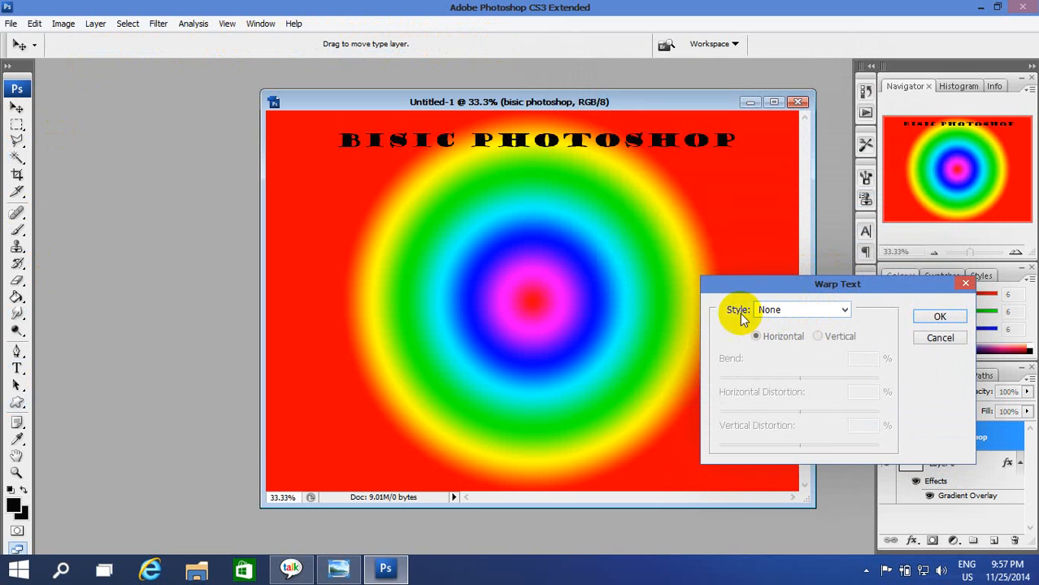
Try the Arc Upper, Bulge, Shell Lower, Wave and Arc Lower warp styles on the text
left_click(845, 310)
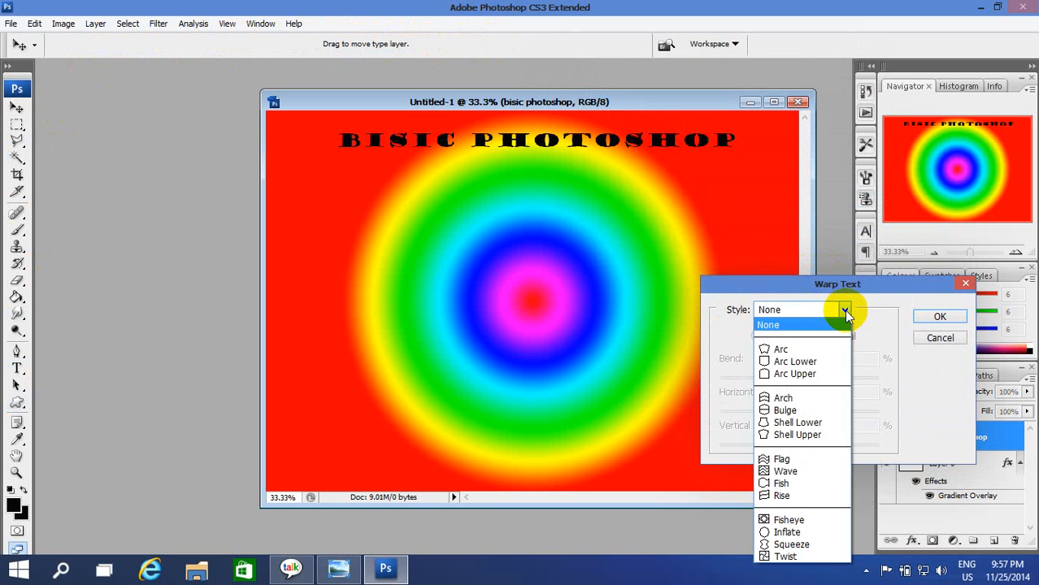
left_click(786, 375)
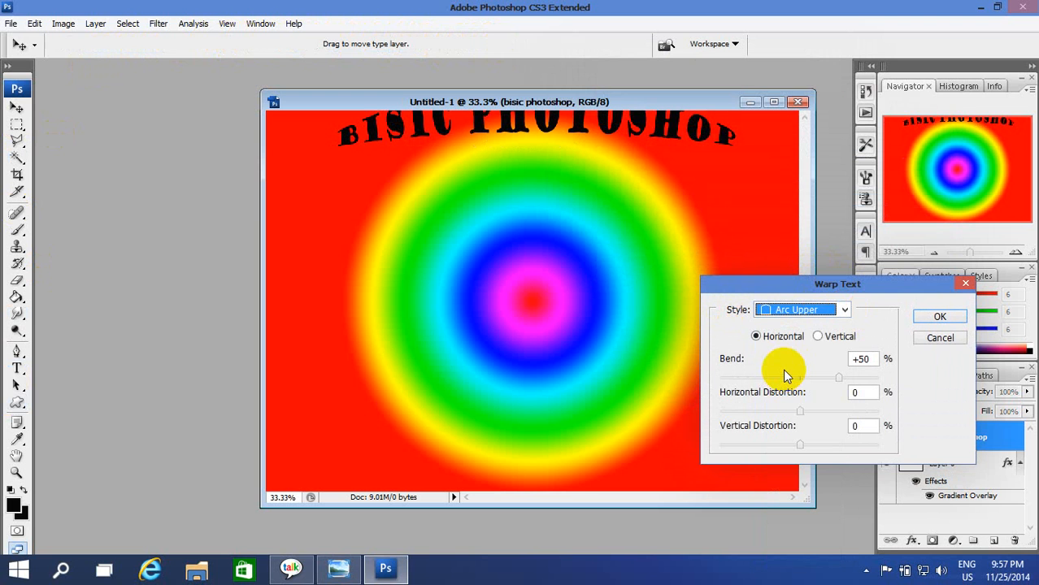
left_click(844, 312)
left_click(768, 395)
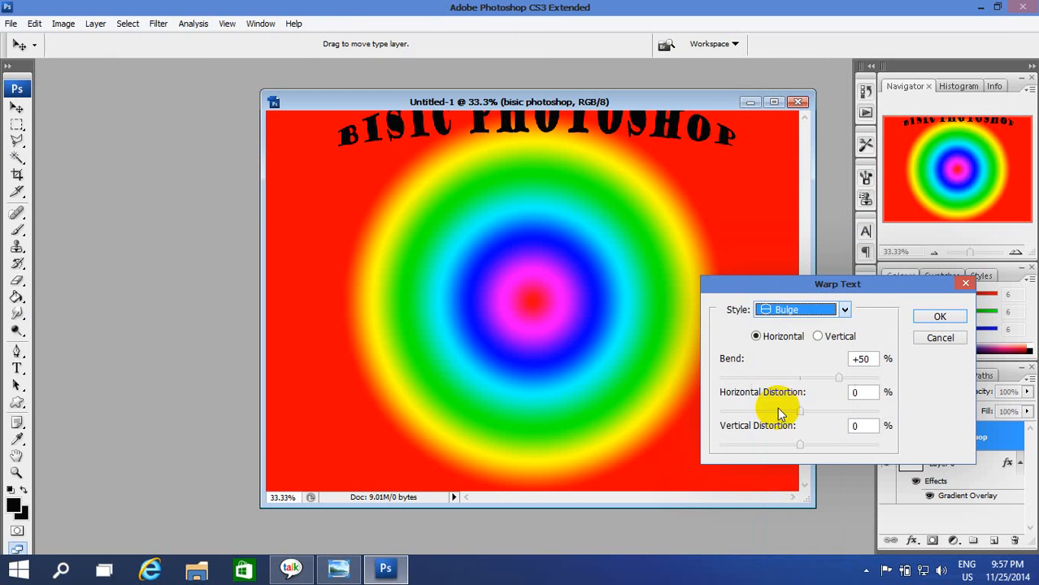
left_click(845, 313)
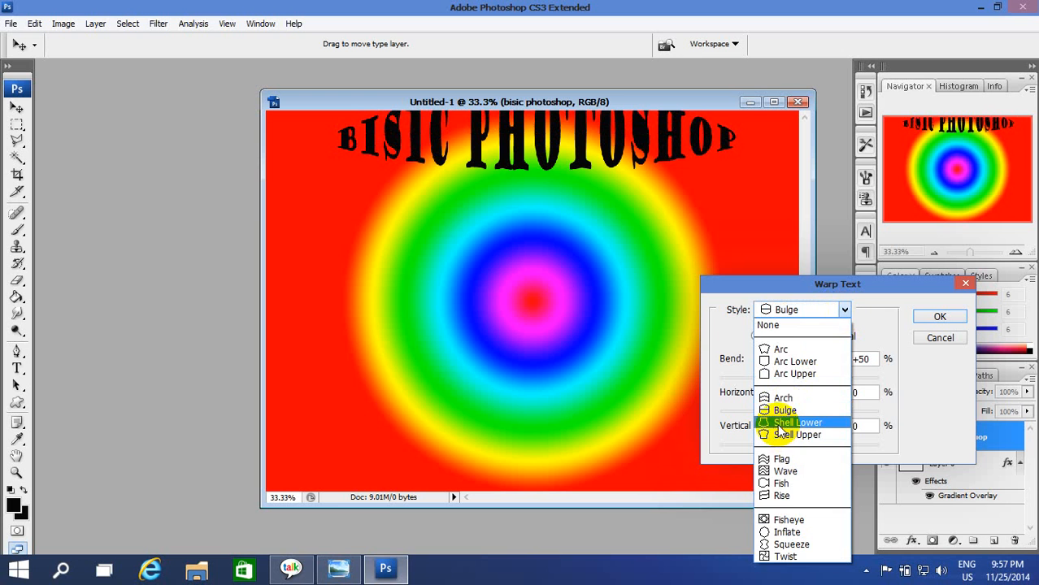
left_click(785, 416)
left_click(844, 313)
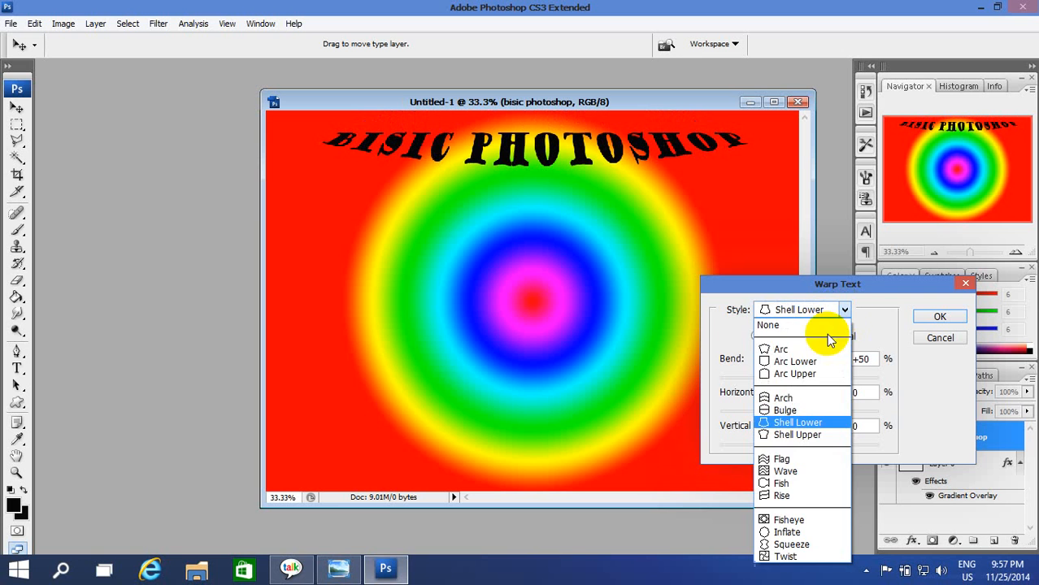
left_click(779, 474)
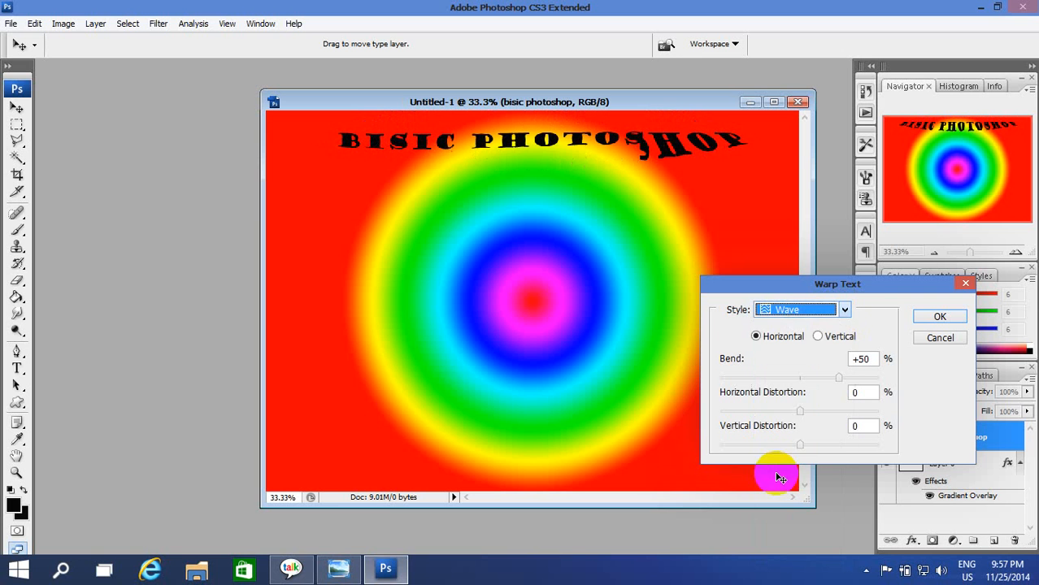
left_click(845, 310)
left_click(794, 361)
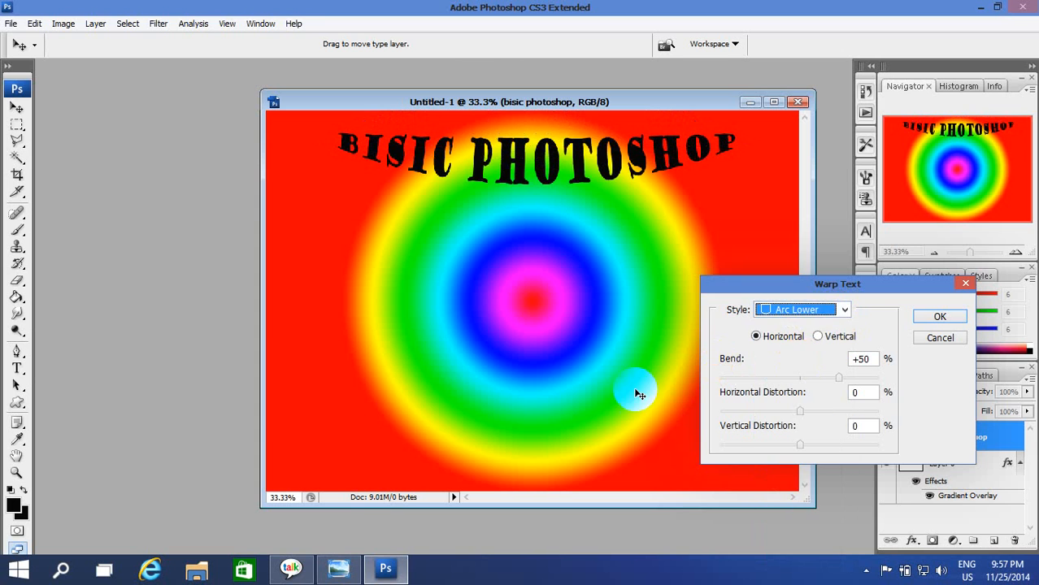
Check the hhhkk reference picture and warp the text with the Arc style at a +73% bend
left_click(338, 569)
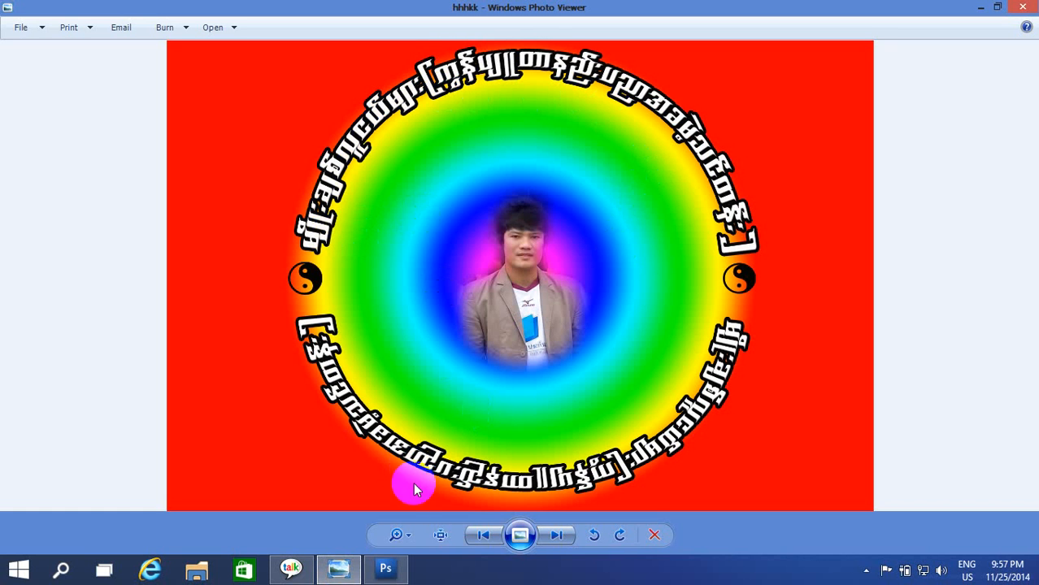
left_click(384, 573)
left_click(846, 311)
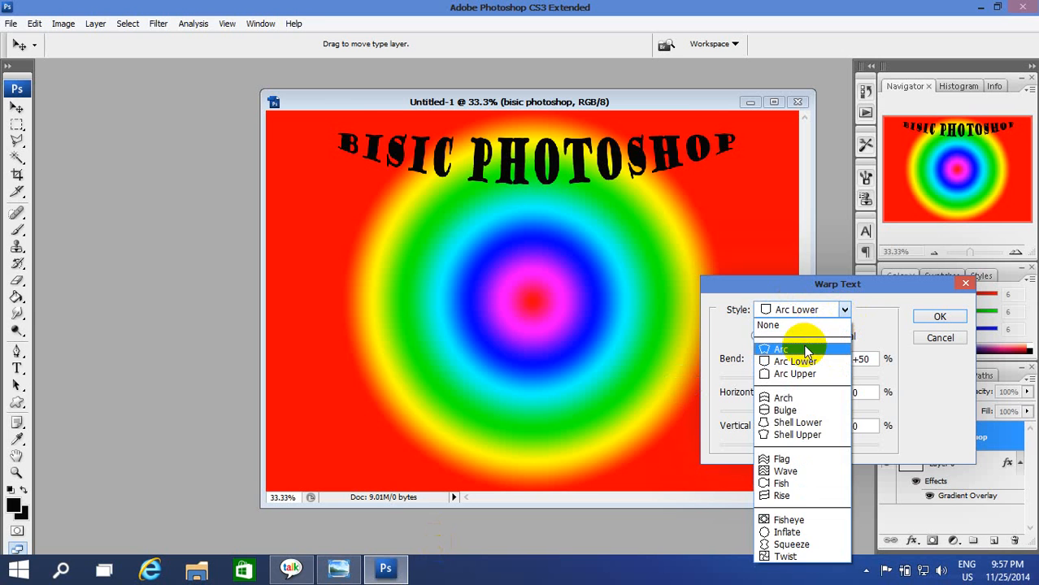
left_click(807, 349)
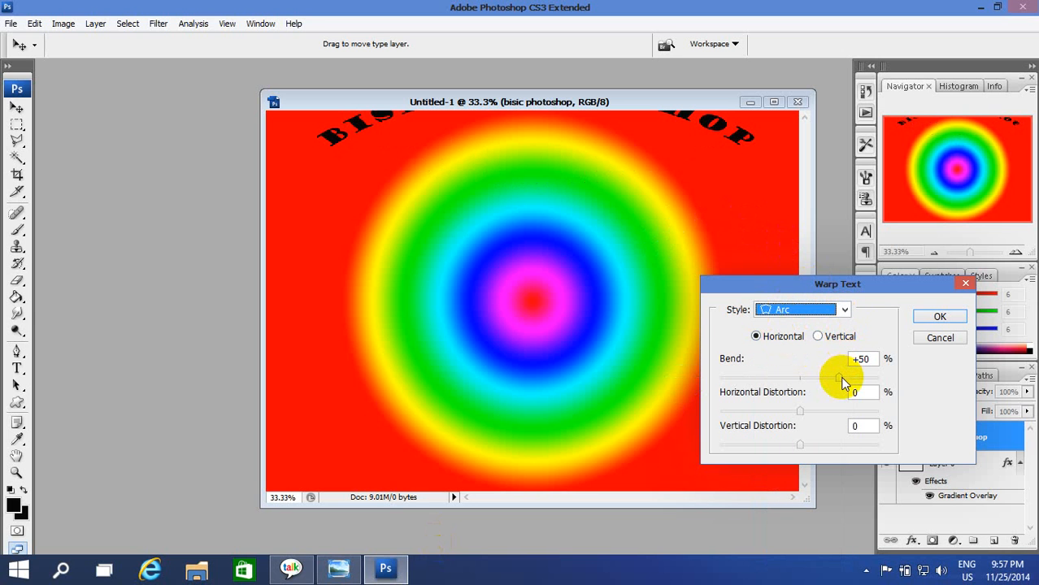
left_click_drag(840, 378, 853, 379)
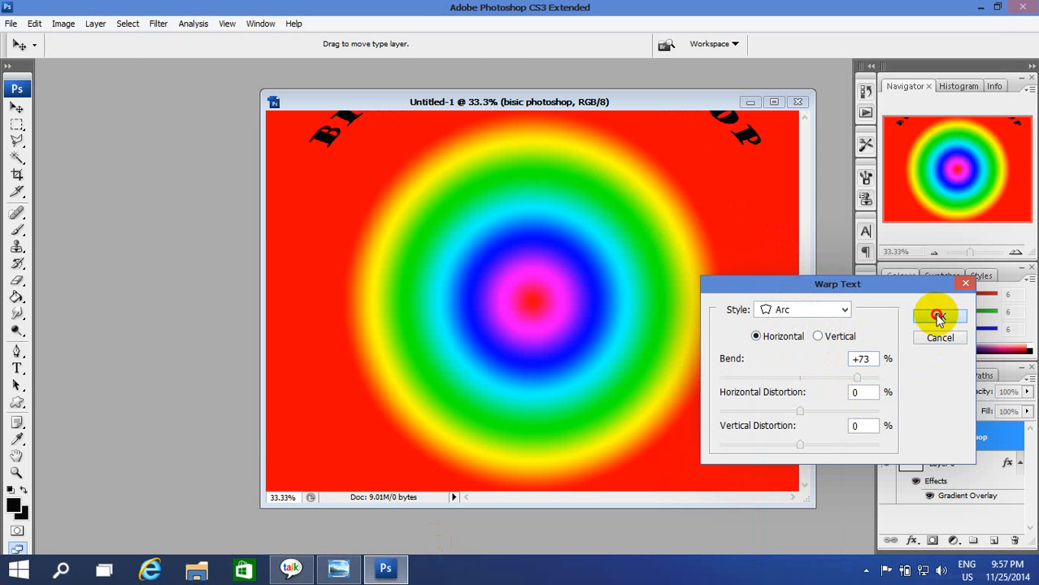
left_click(938, 316)
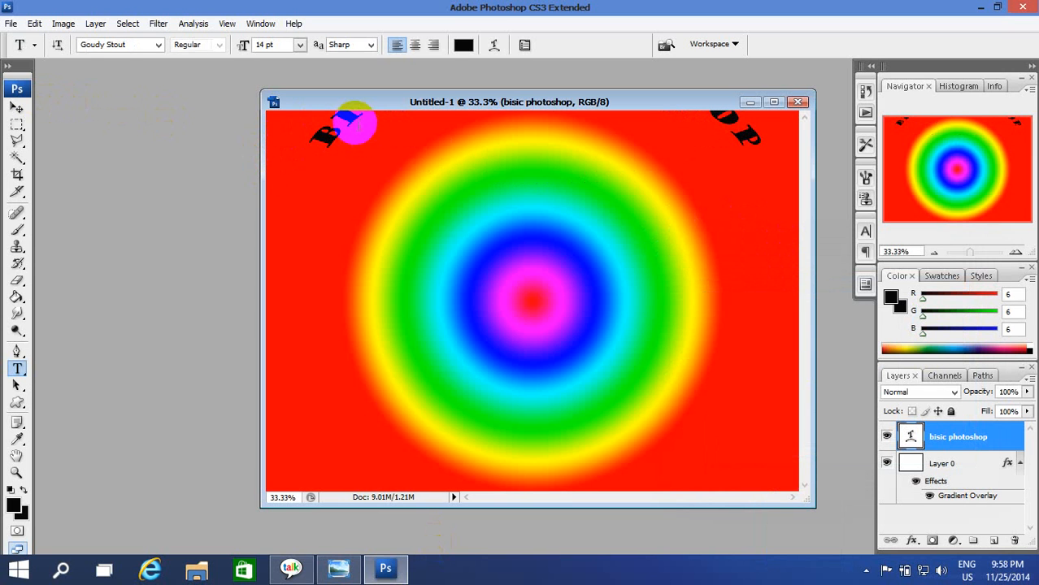
Increase the text's Arc bend to +100% and move the arched text down onto the upper half of the rainbow circle
left_click(355, 122)
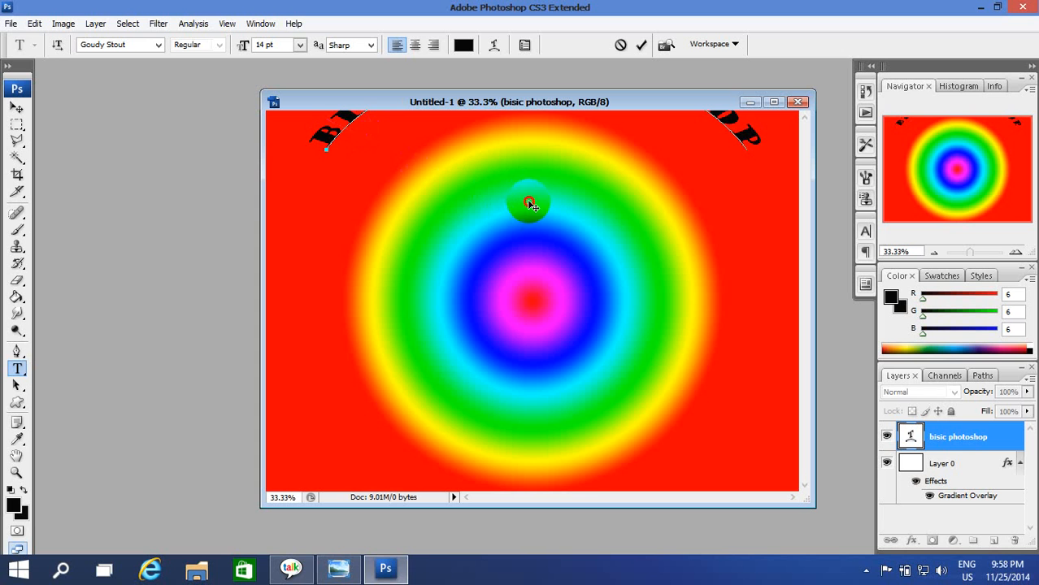
left_click_drag(528, 203, 515, 276)
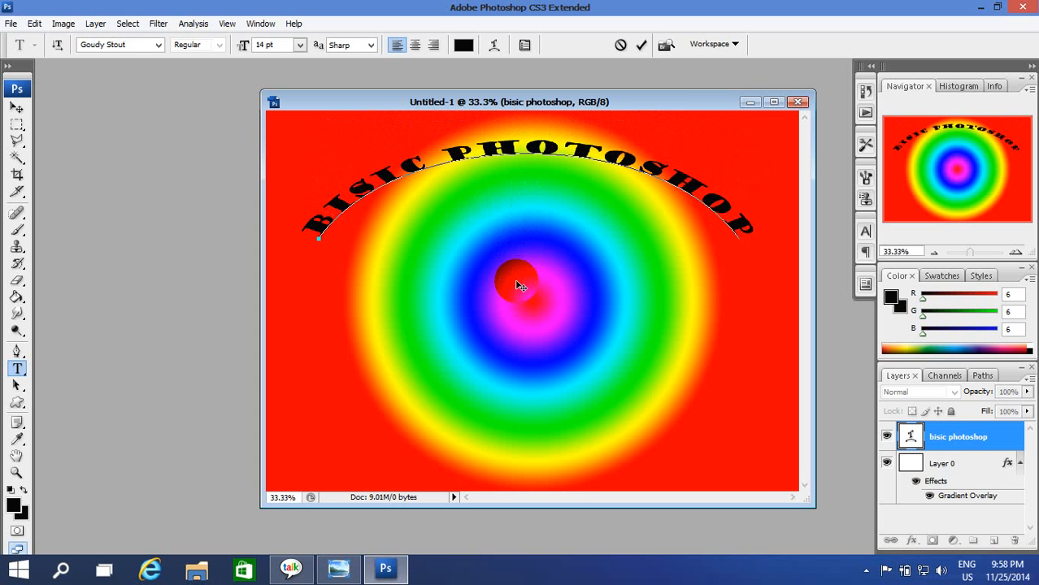
left_click(495, 46)
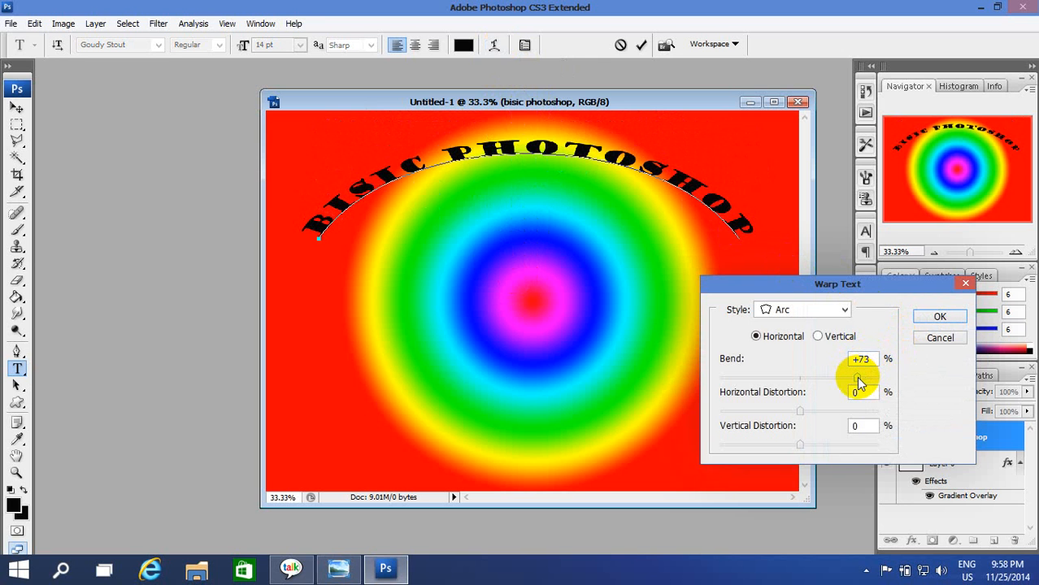
left_click_drag(859, 380, 882, 389)
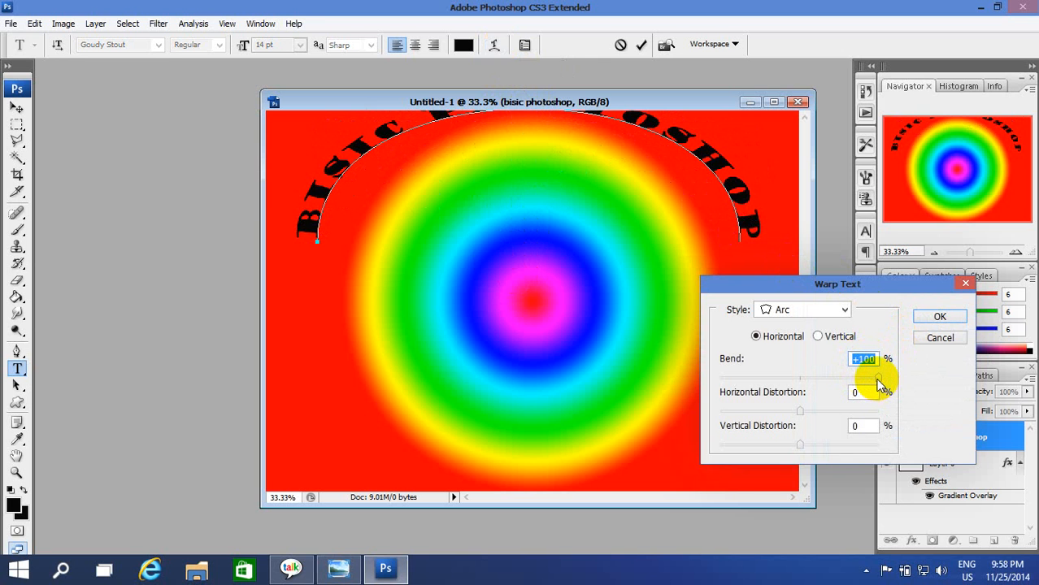
left_click(938, 316)
left_click_drag(489, 173, 501, 195)
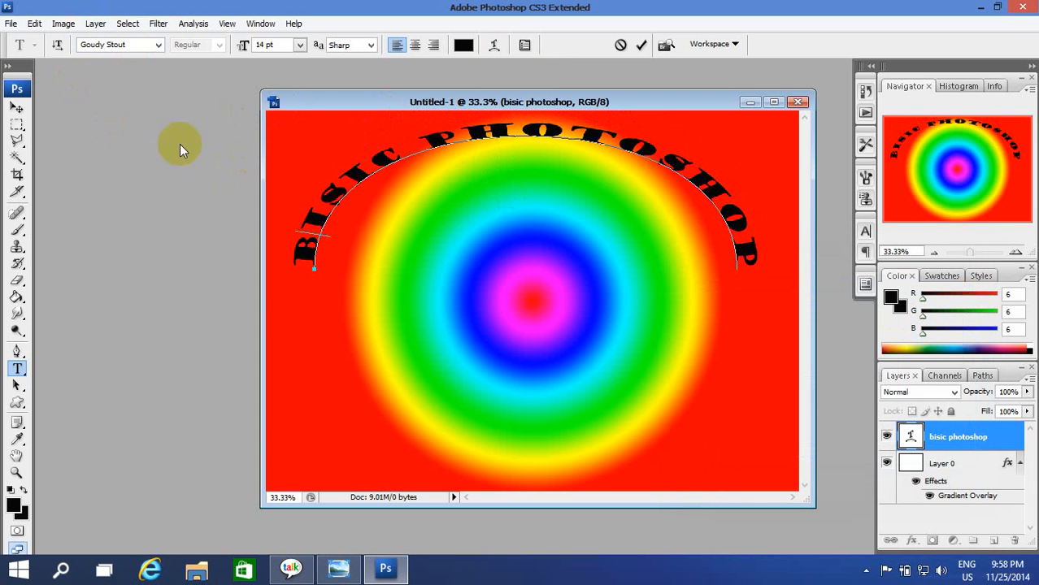
Scale the arched text to about 74.3% width and 105.4% height so it follows the upper yellow ring, and apply the transform
left_click(17, 108)
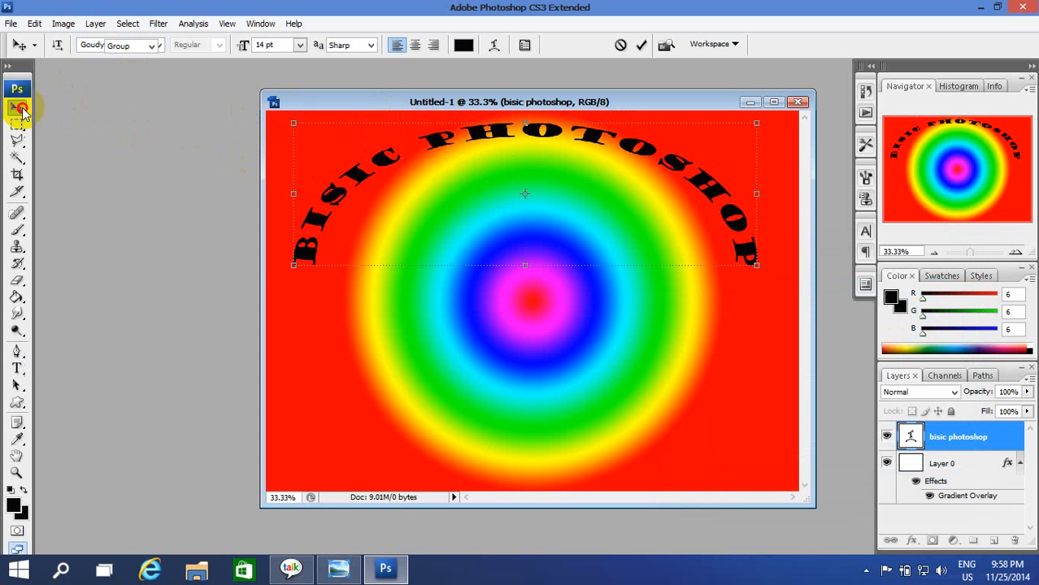
left_click(296, 265)
left_click_drag(297, 266, 330, 278)
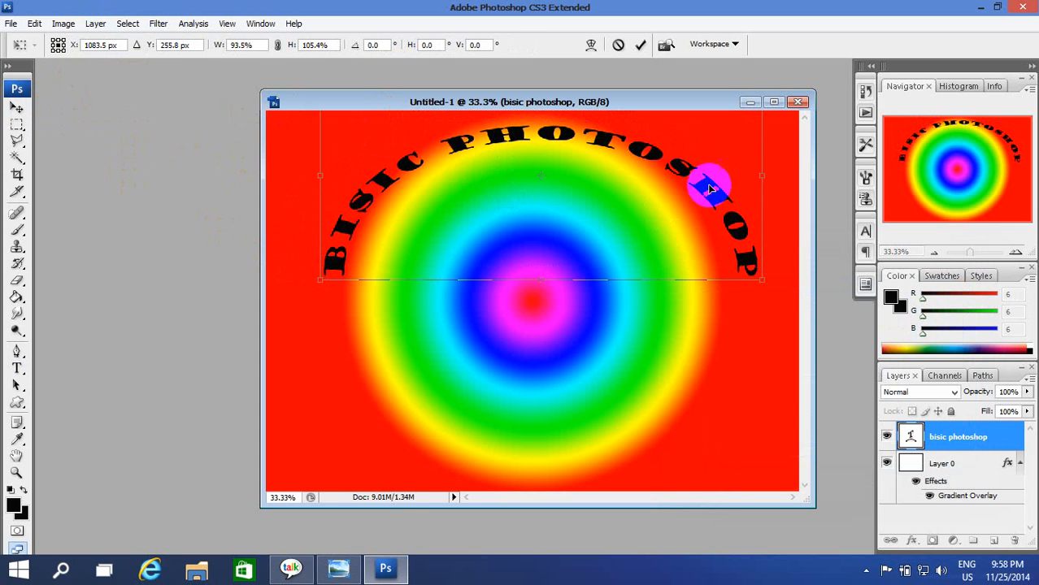
left_click_drag(761, 176, 712, 185)
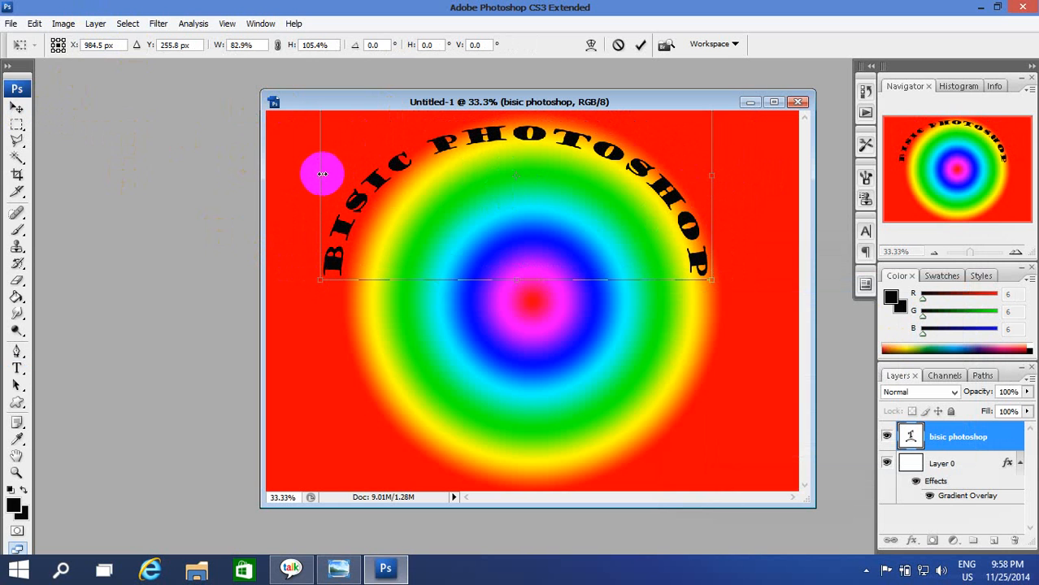
left_click_drag(319, 173, 358, 181)
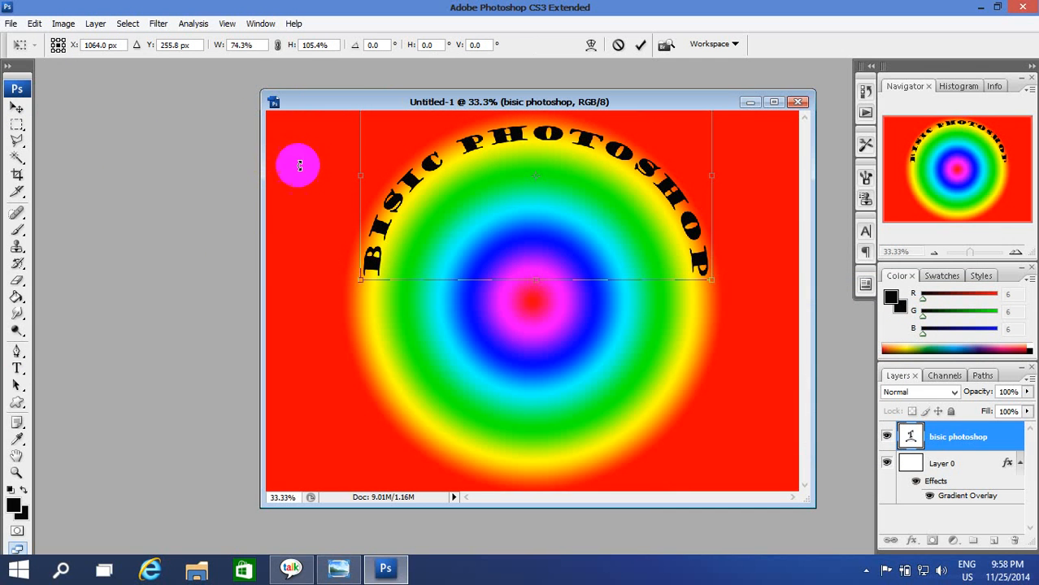
double_click(514, 133)
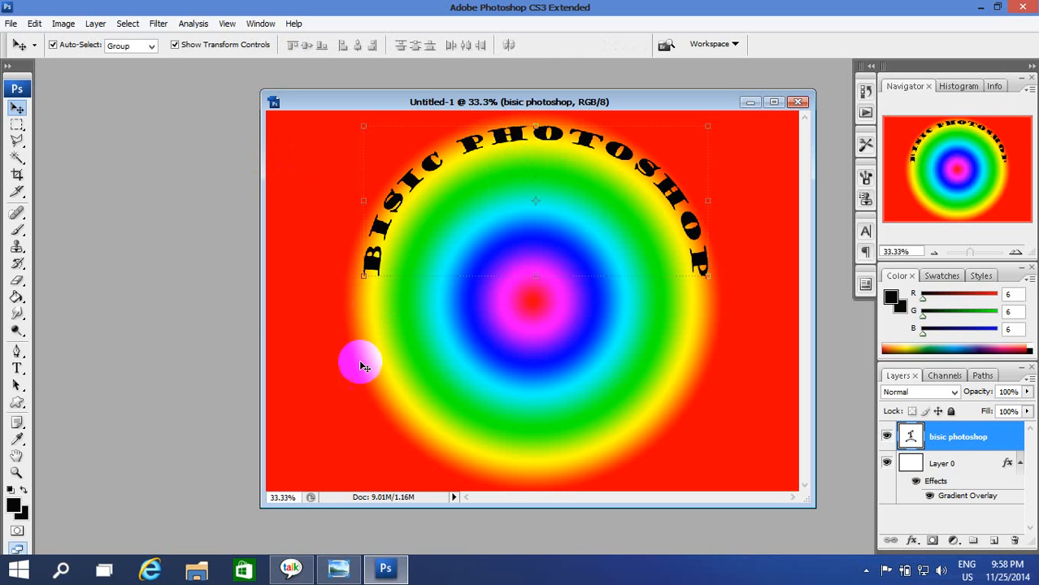
Check the hhhkk reference picture and add a thick outside stroke in near-white (fffefe) to the arched text layer
left_click(339, 569)
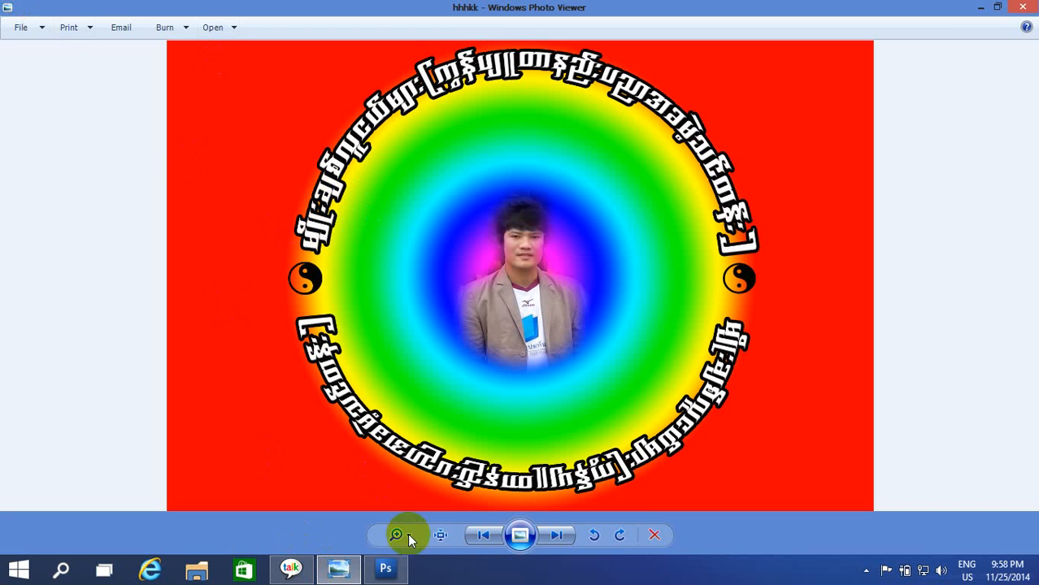
left_click(385, 569)
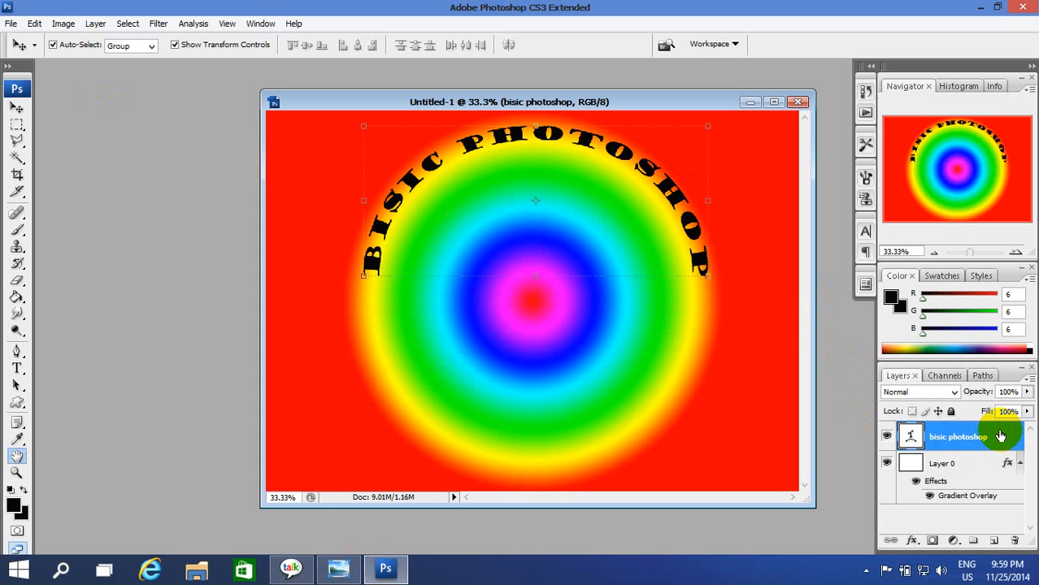
double_click(1000, 437)
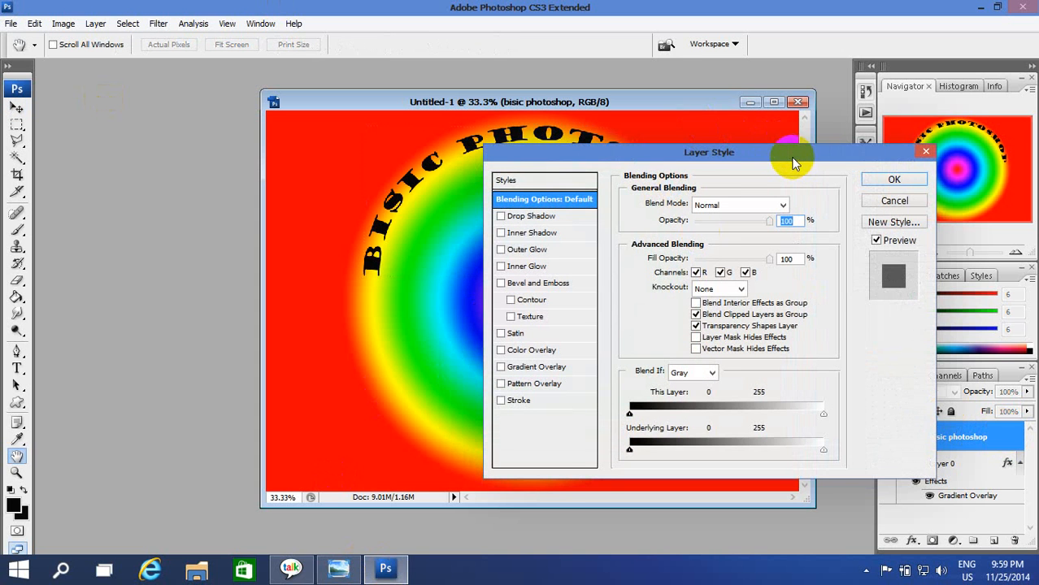
left_click_drag(795, 163, 908, 264)
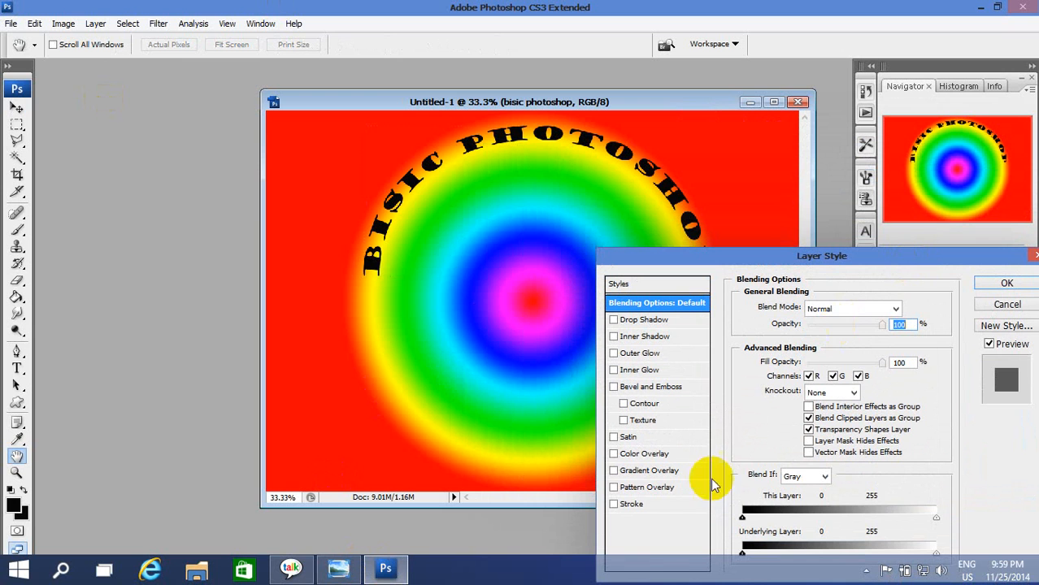
left_click(632, 505)
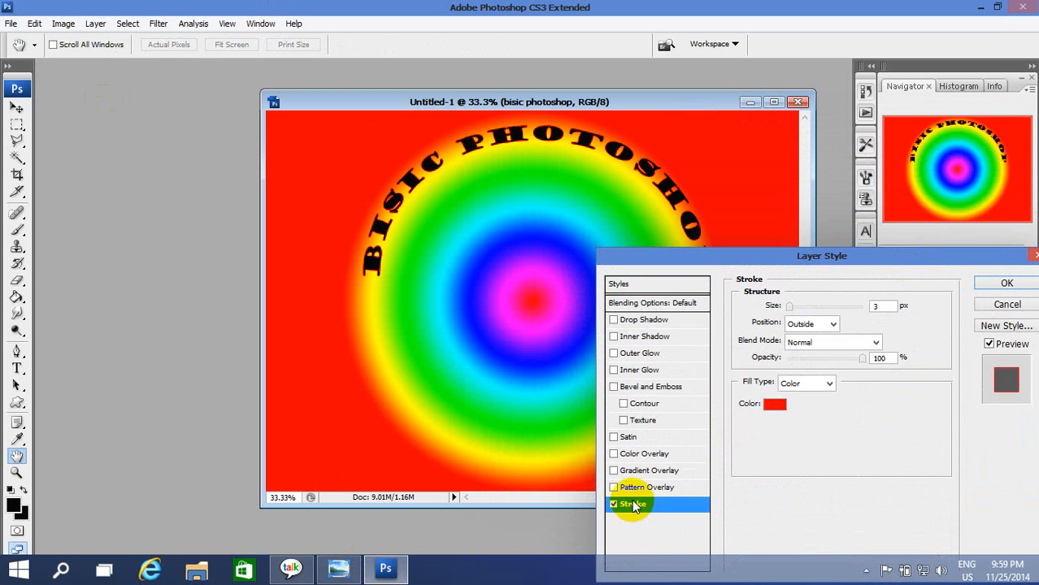
left_click(774, 406)
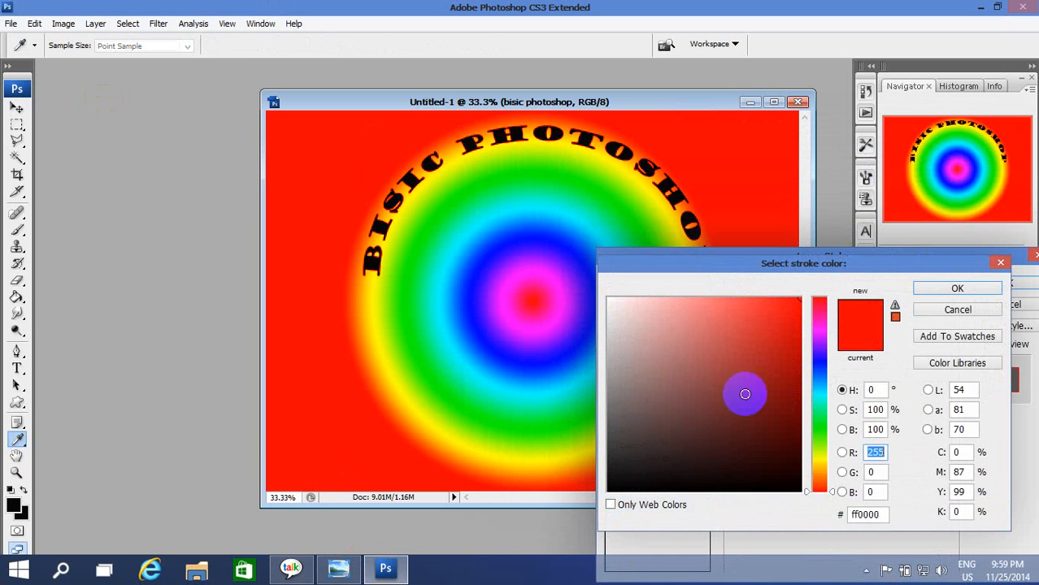
left_click(608, 299)
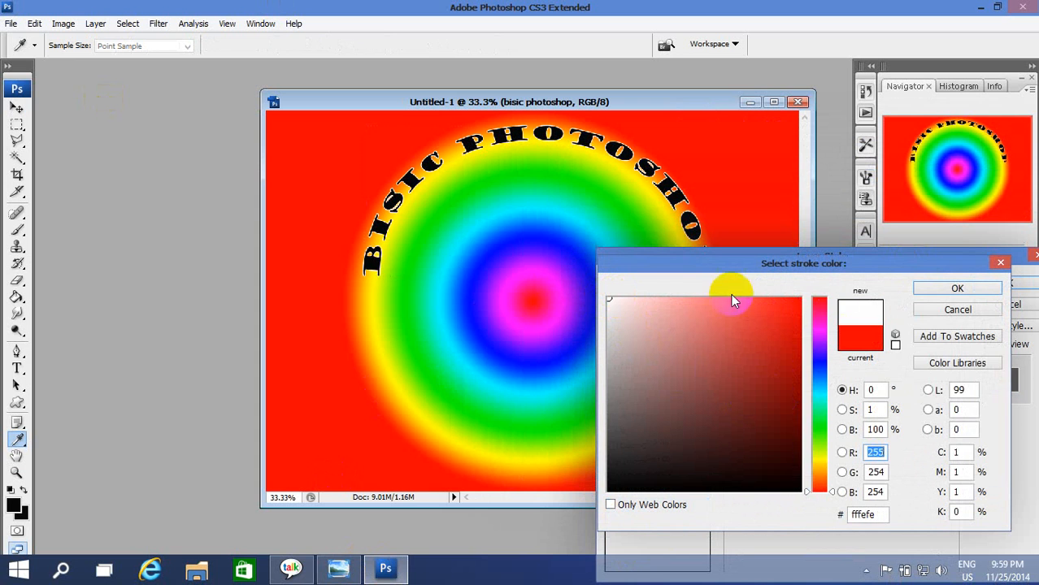
left_click(940, 287)
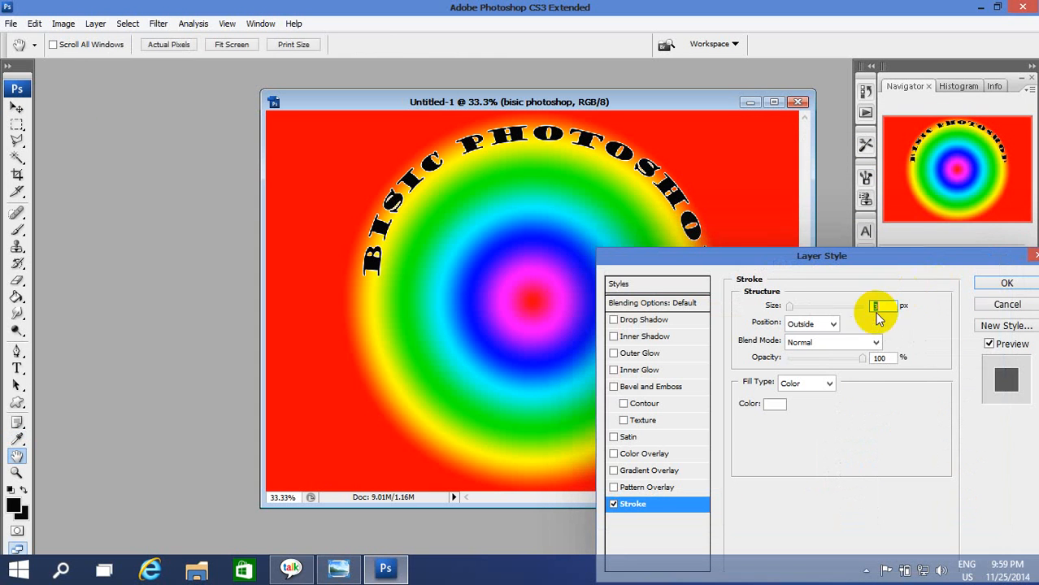
left_click_drag(793, 307, 795, 310)
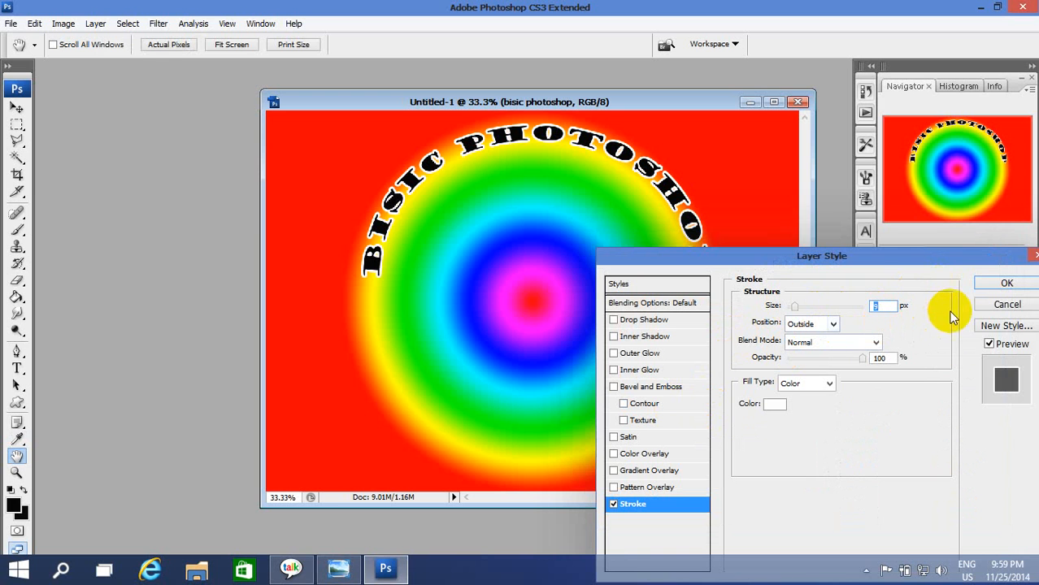
left_click(1002, 286)
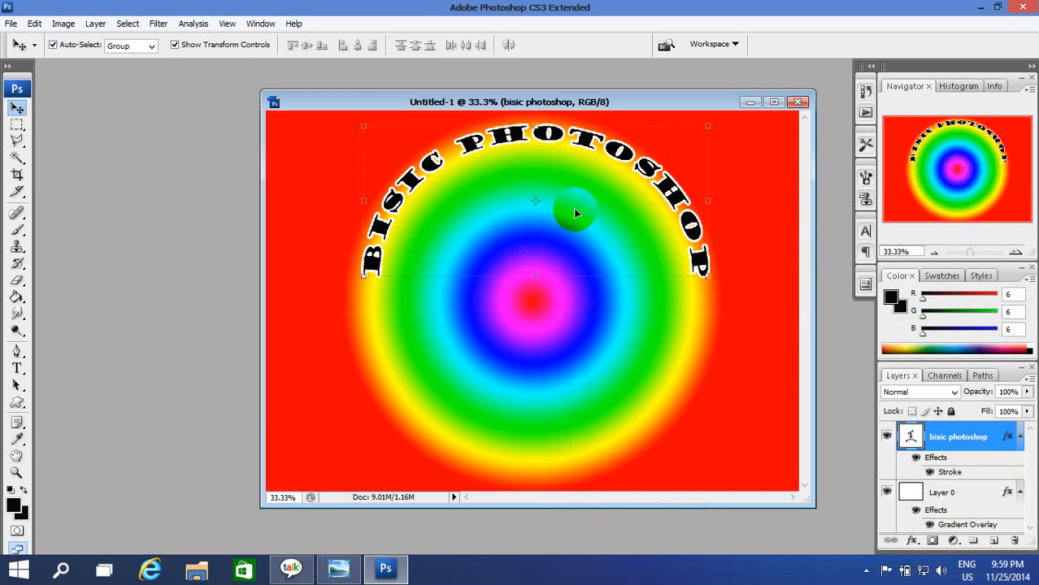
Check the hhhkk picture again and place a duplicate of the arched text below the original, across the circle's centre
left_click(335, 572)
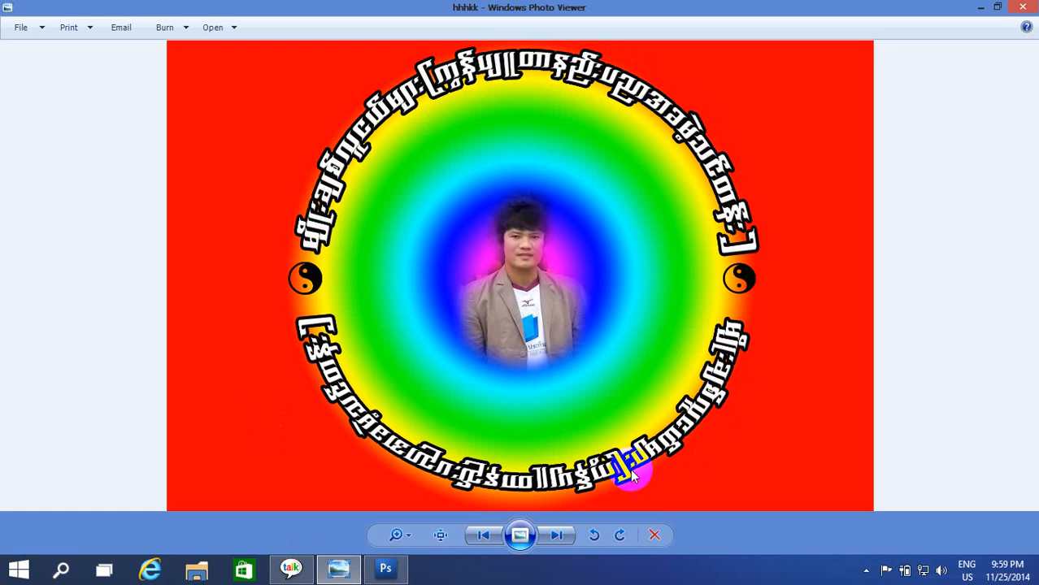
left_click(385, 569)
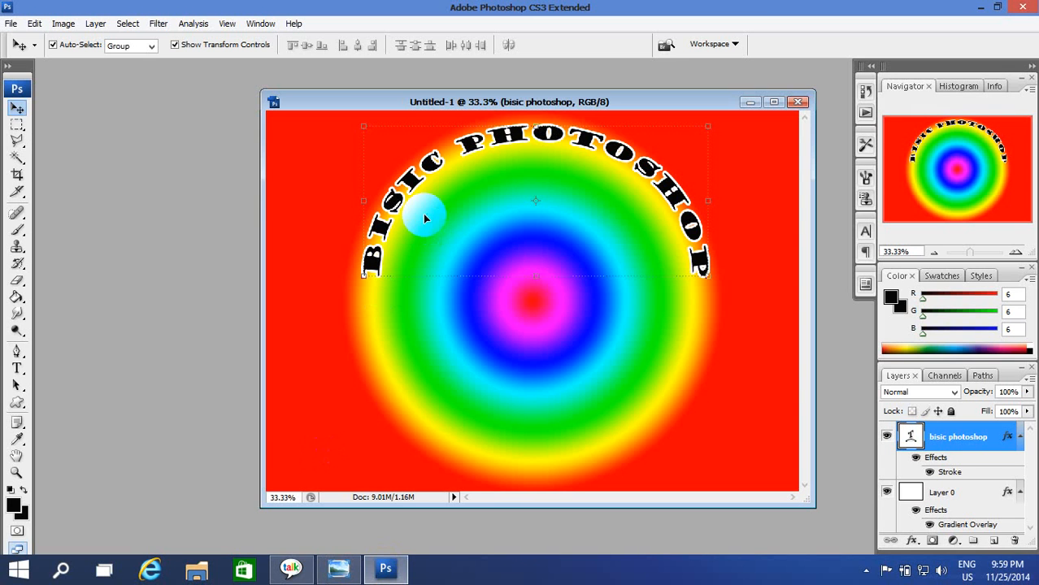
left_click(18, 111)
left_click_drag(587, 206, 584, 289)
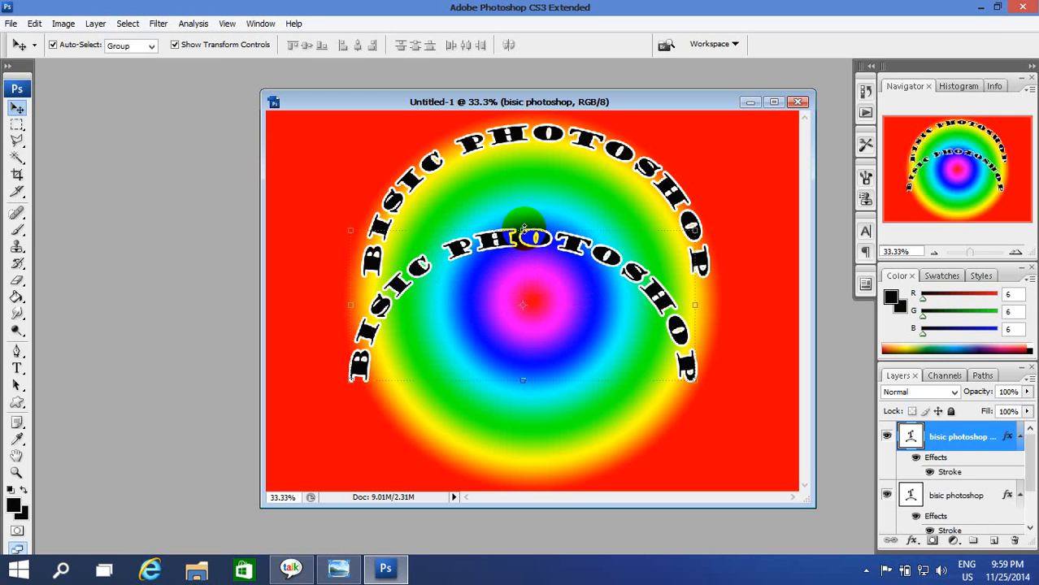
Flip the duplicate text vertically and horizontally, to about -59.3% width and -39.2% height, and move it to the circle's lower part
key("ctrl+t")
left_click_drag(523, 231, 530, 428)
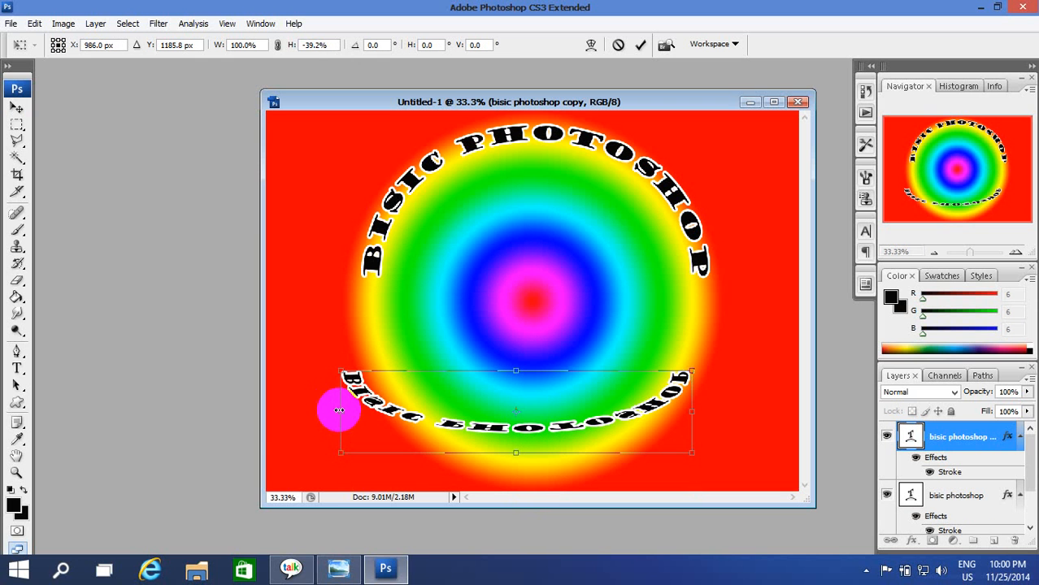
left_click_drag(340, 415, 900, 412)
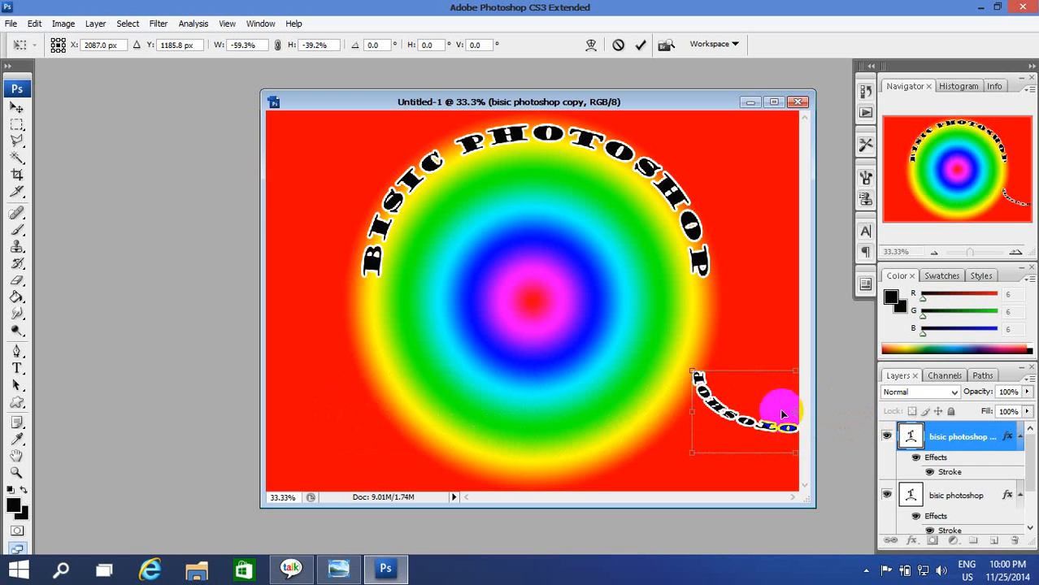
left_click_drag(756, 423, 489, 455)
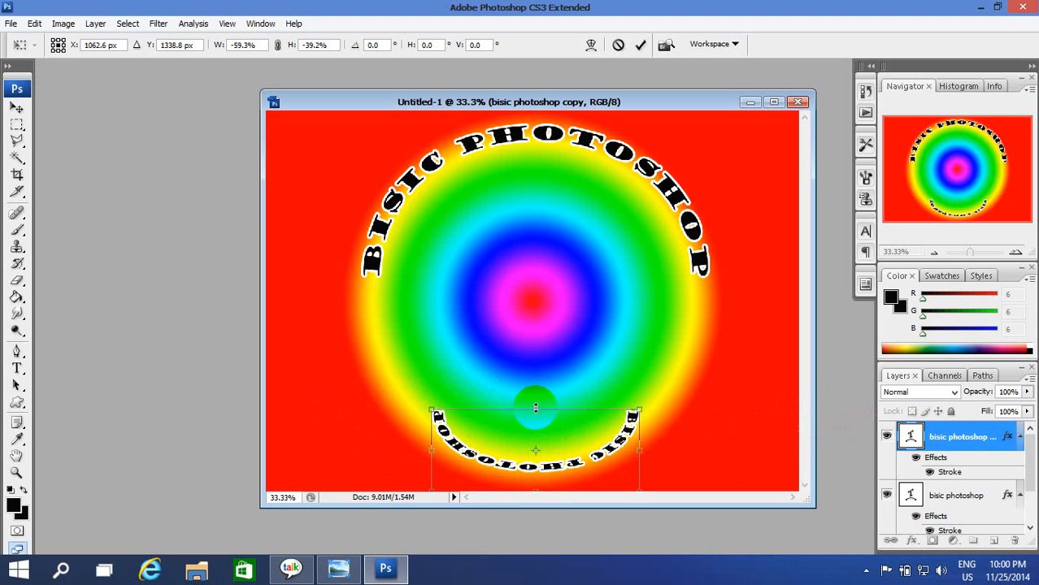
Scale the flipped text to about -101.0% width and -93.6% height along the lower yellow ring, and apply the transform
left_click_drag(537, 409, 536, 319)
left_click_drag(648, 405, 697, 363)
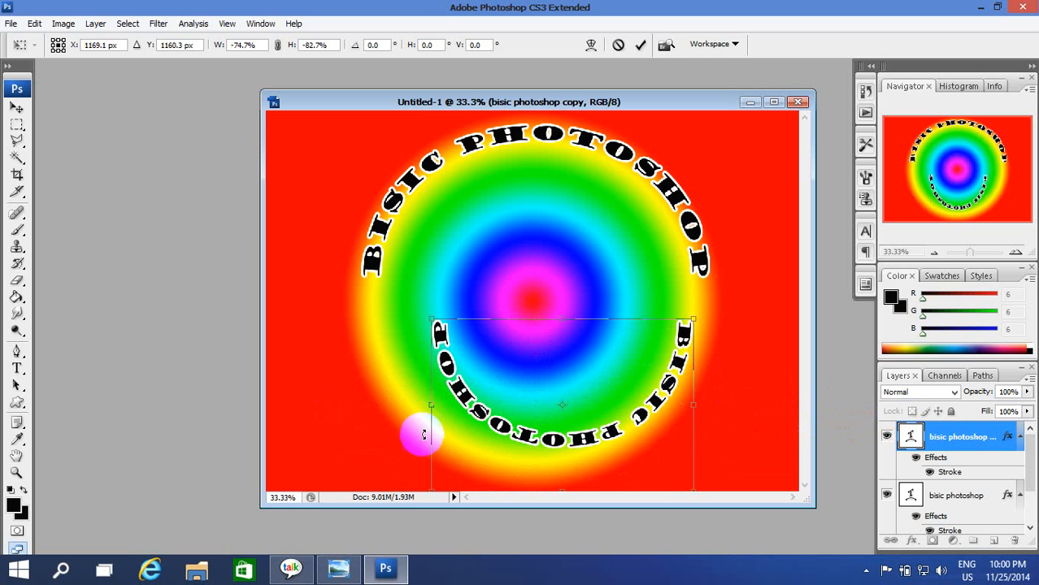
left_click_drag(430, 404, 366, 432)
left_click_drag(523, 440, 524, 463)
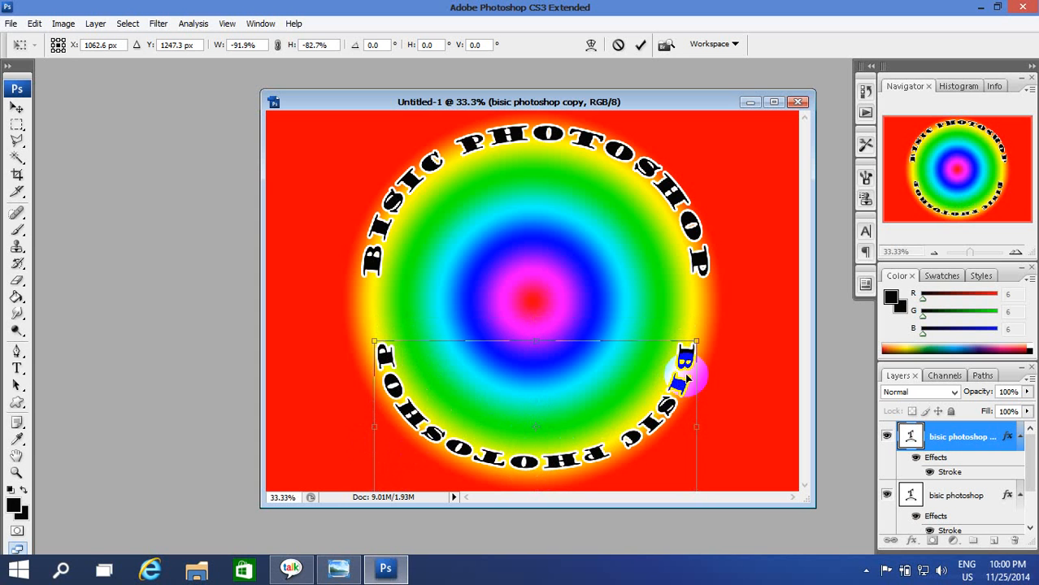
left_click_drag(692, 342, 714, 317)
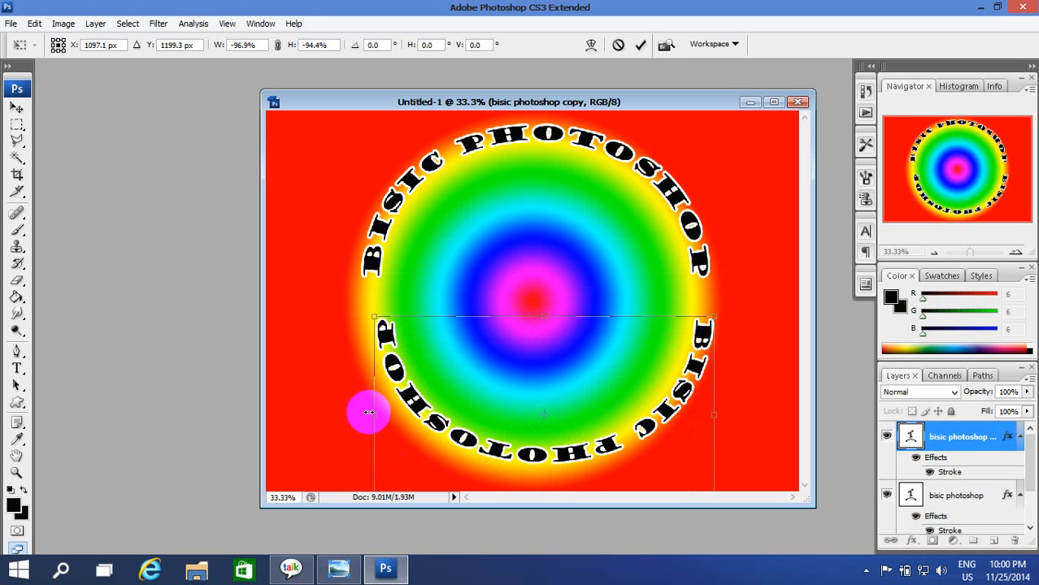
left_click_drag(368, 413, 343, 430)
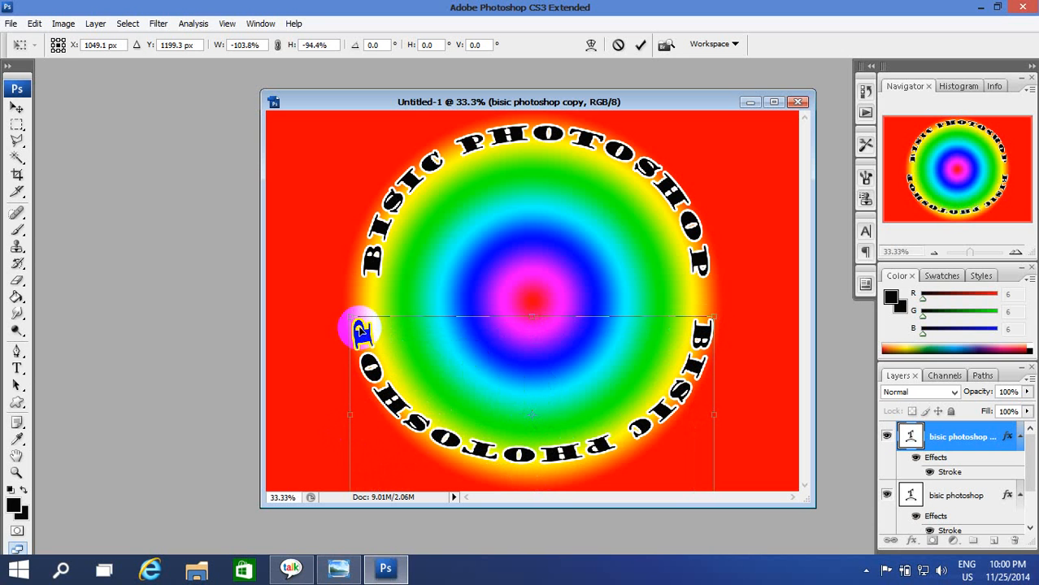
left_click_drag(360, 331, 352, 383)
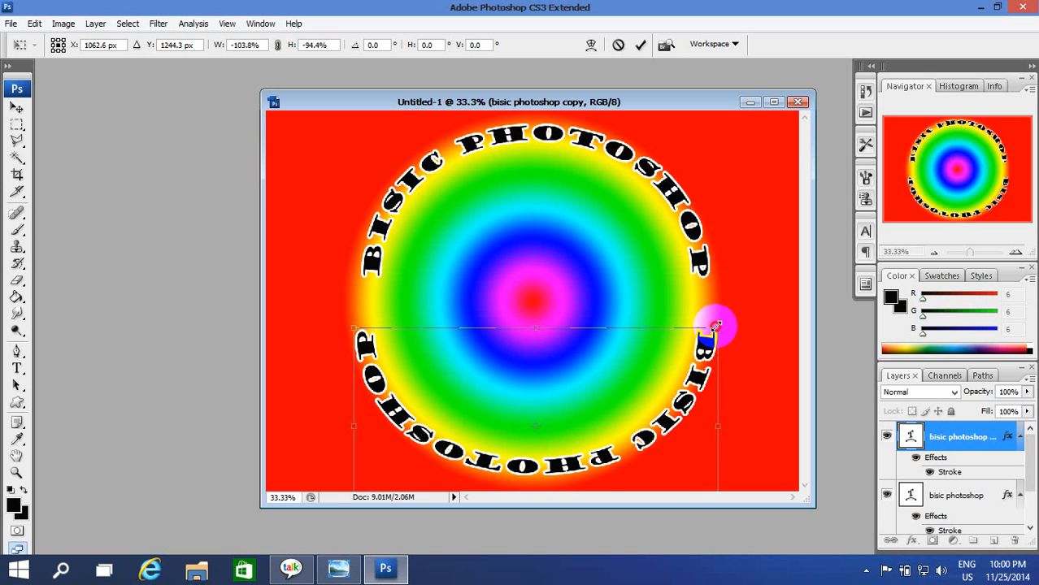
mouse_move(714, 327)
left_mouse_down()
mouse_move(697, 327)
mouse_move(708, 329)
left_mouse_up()
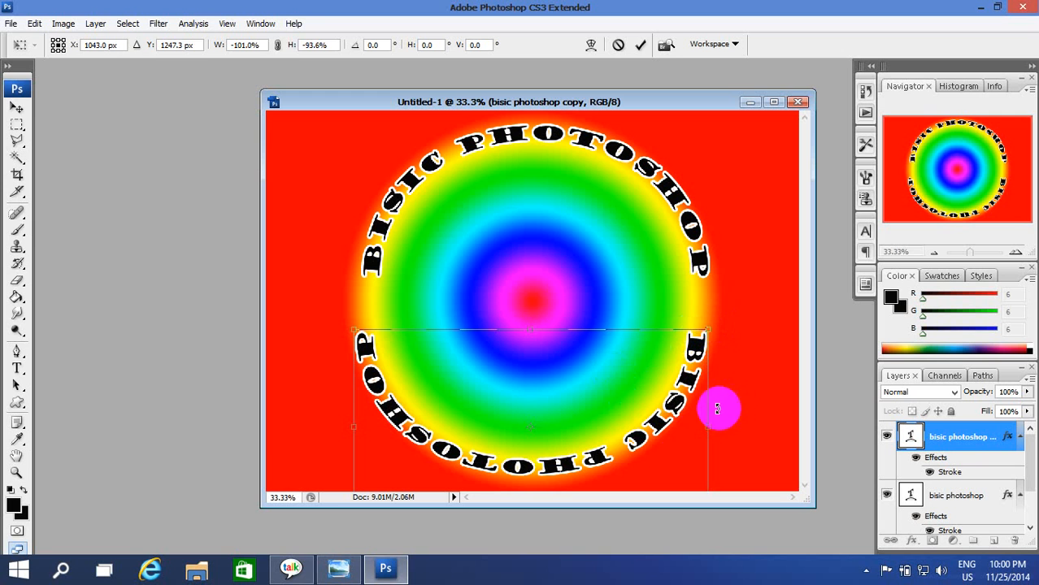
double_click(619, 419)
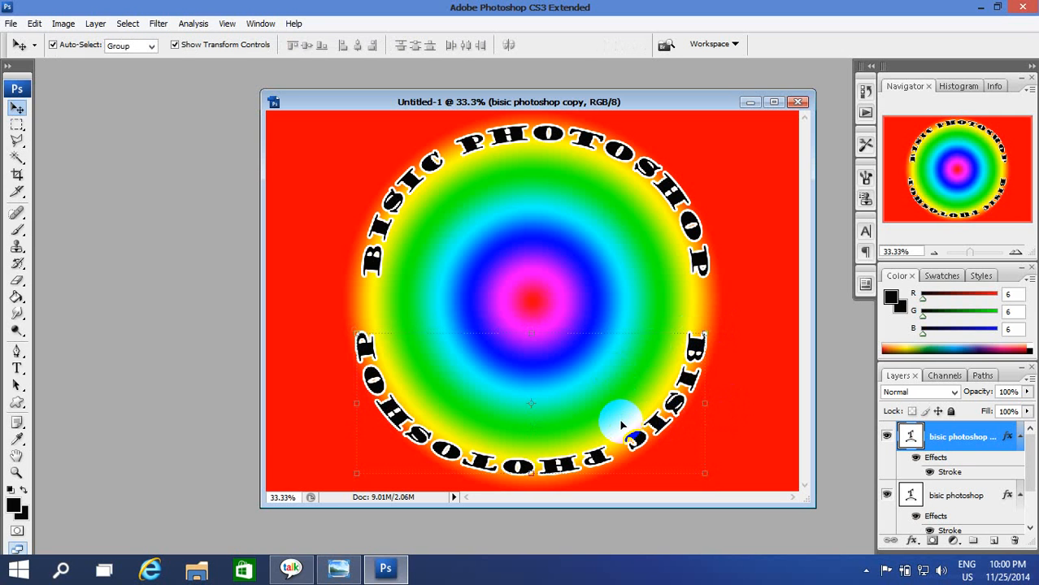
Nudge the lower text to the right and slightly up so it lines up with the ends of the upper arc
key("Right")
key("Right")
key("Right")
key("Right")
key("Right")
key("Right")
key("Right")
key("Right")
key("Right")
key("Right")
key("Right")
key("Right")
key("Right")
key("Right")
key("Right")
key("Right")
key("Right")
key("Right")
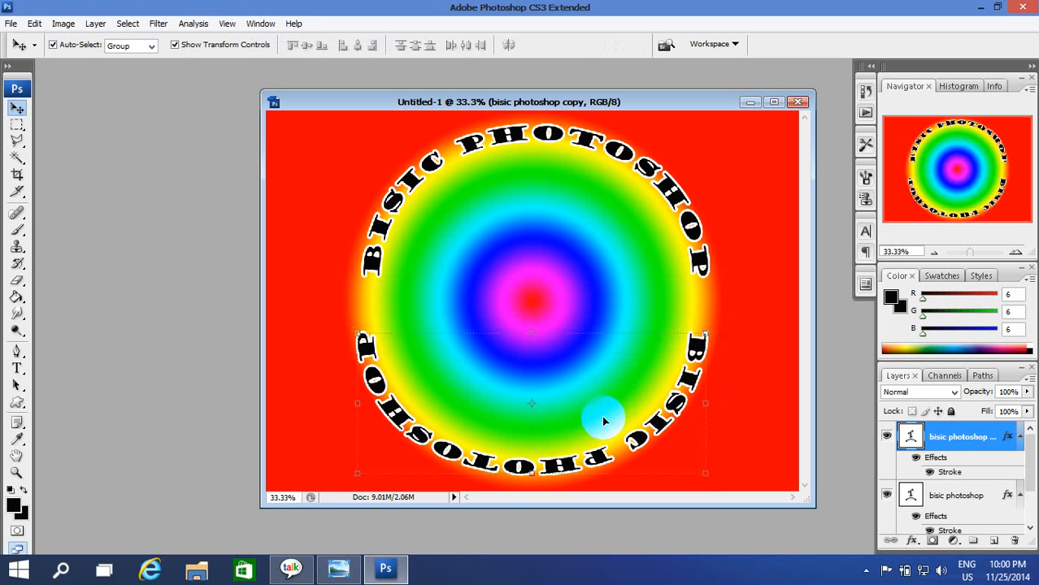
key("Right")
key("Right")
key("Right")
key("Right")
key("Right")
key("Right")
key("Right")
key("Right")
key("Right")
key("Right")
key("Right")
key("Right")
key("Right")
key("Right")
key("Right")
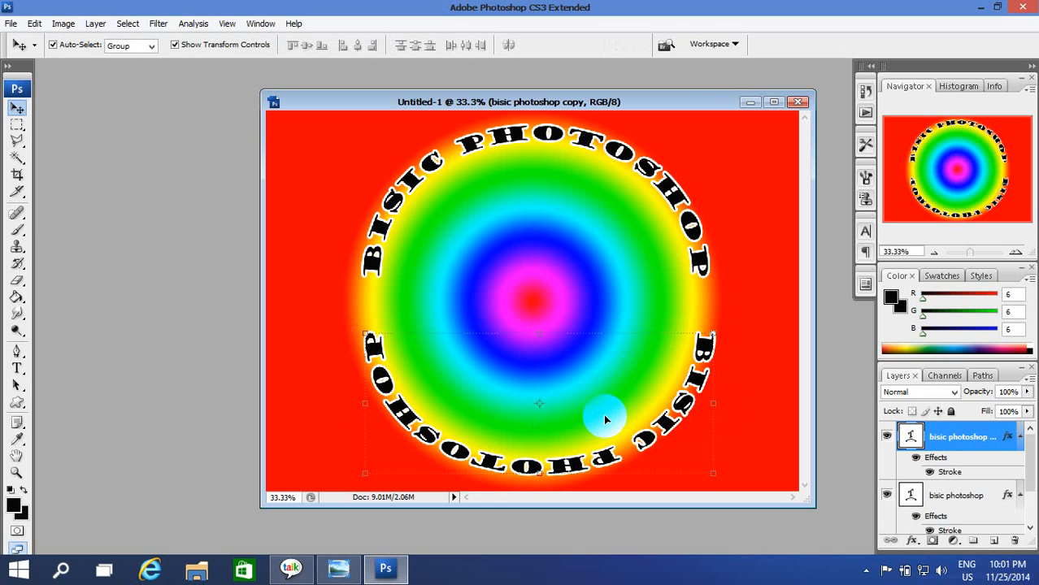
key("Up")
key("Up")
key("Up")
key("Up")
key("Up")
key("Up")
key("Up")
key("Up")
key("Up")
key("Up")
key("Up")
key("Up")
key("Up")
key("Up")
key("Up")
key("Up")
key("Up")
key("Up")
key("Up")
key("Up")
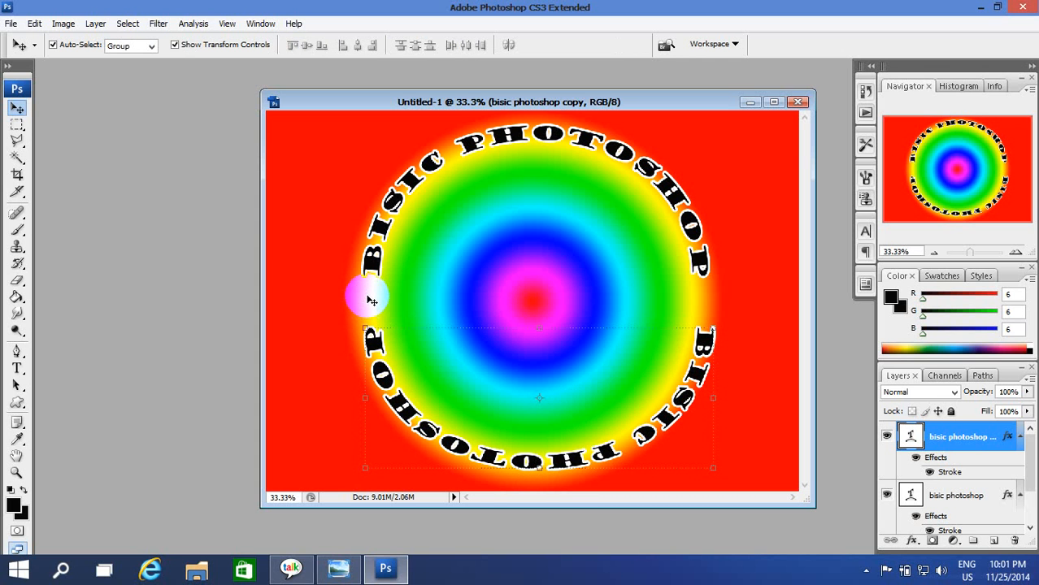
Check the side ornaments in the hhhkk picture and choose the thin-petalled radial flower for the Custom Shape tool
left_click(338, 568)
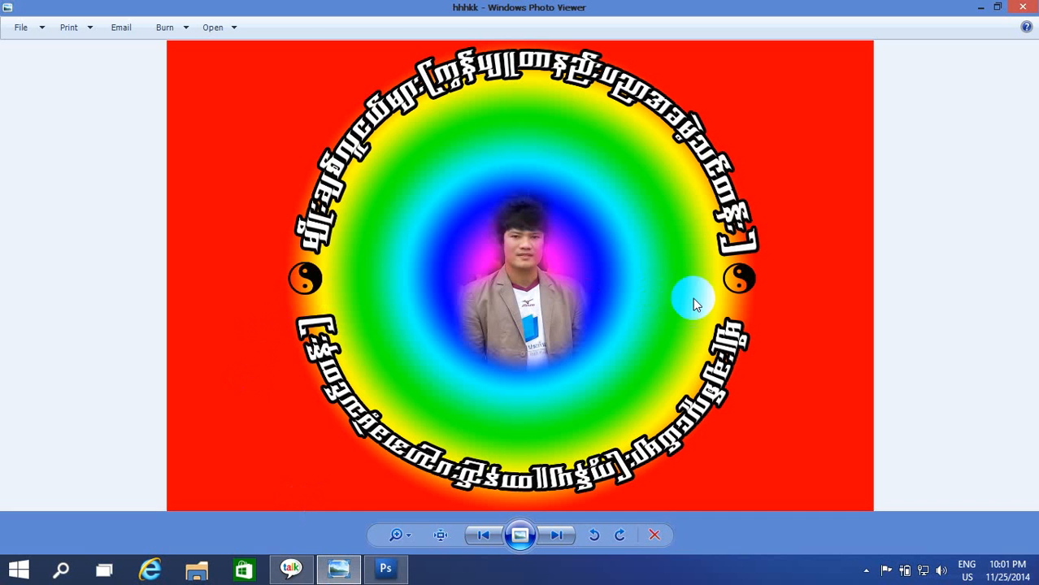
left_click(385, 569)
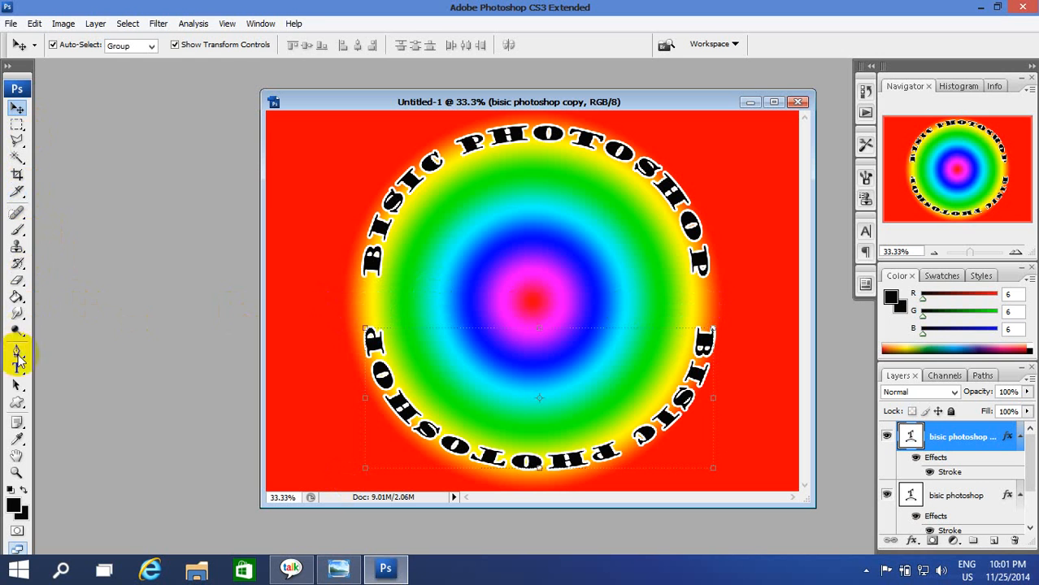
left_click(17, 401)
right_click(17, 401)
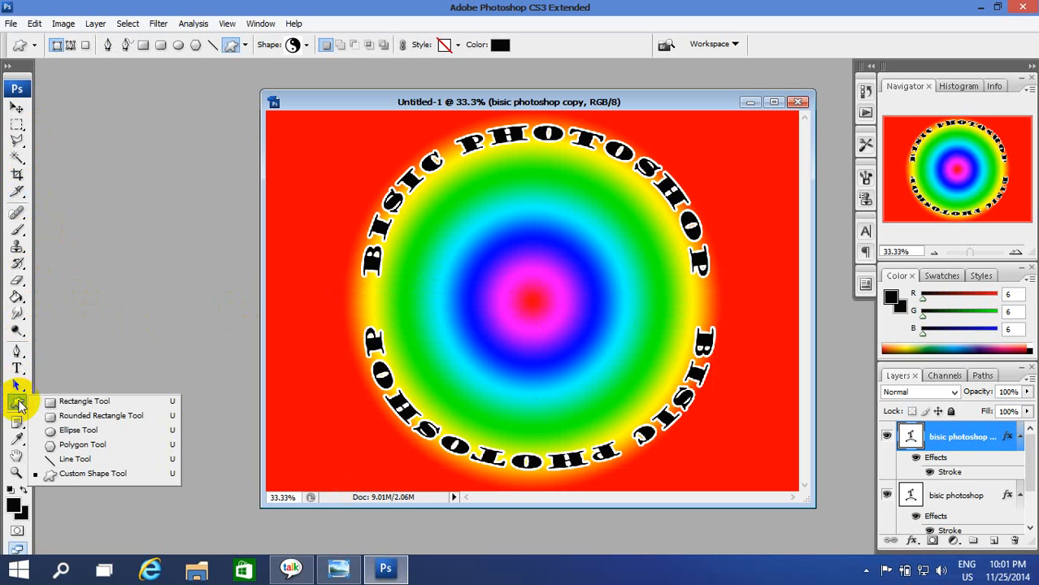
left_click(75, 460)
right_click(17, 407)
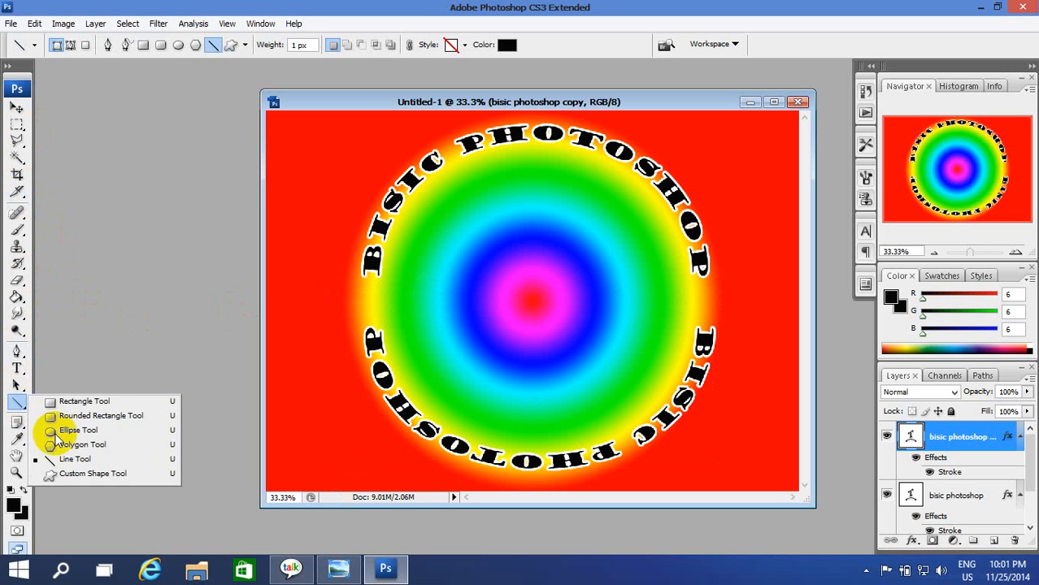
left_click(82, 473)
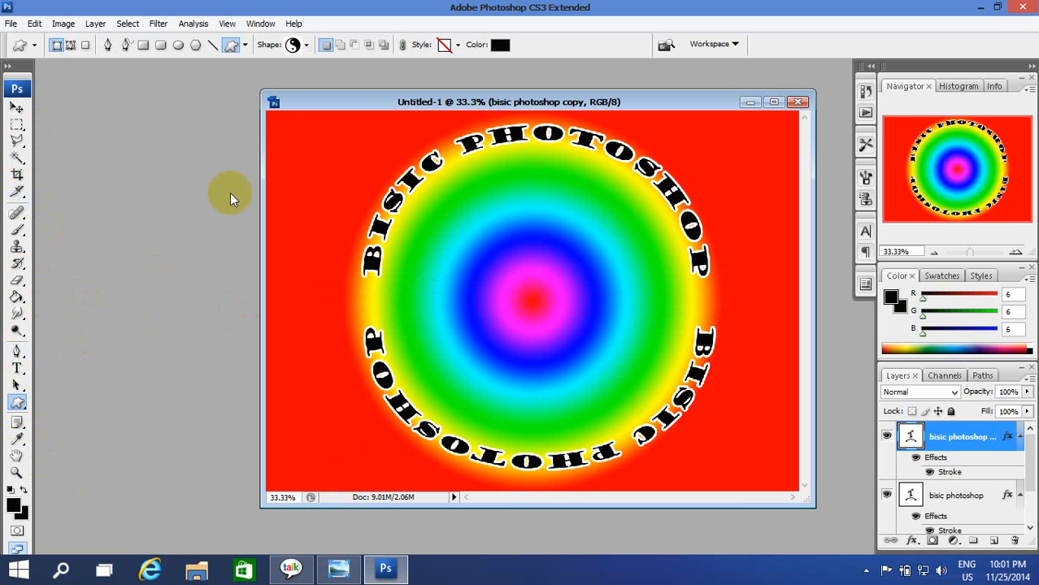
left_click(306, 47)
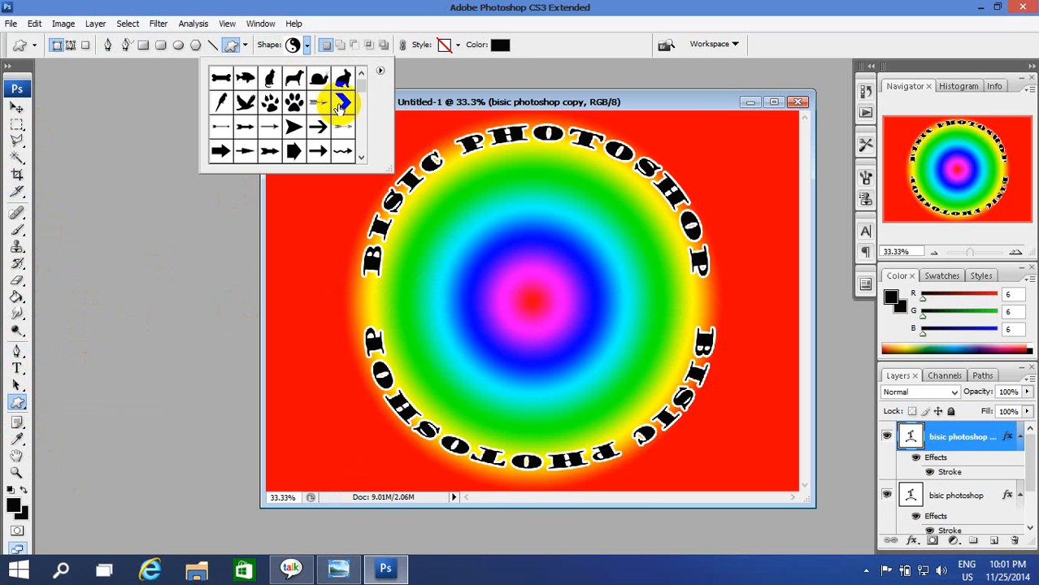
scroll(337, 104, "down", 5)
scroll(331, 104, "down", 6)
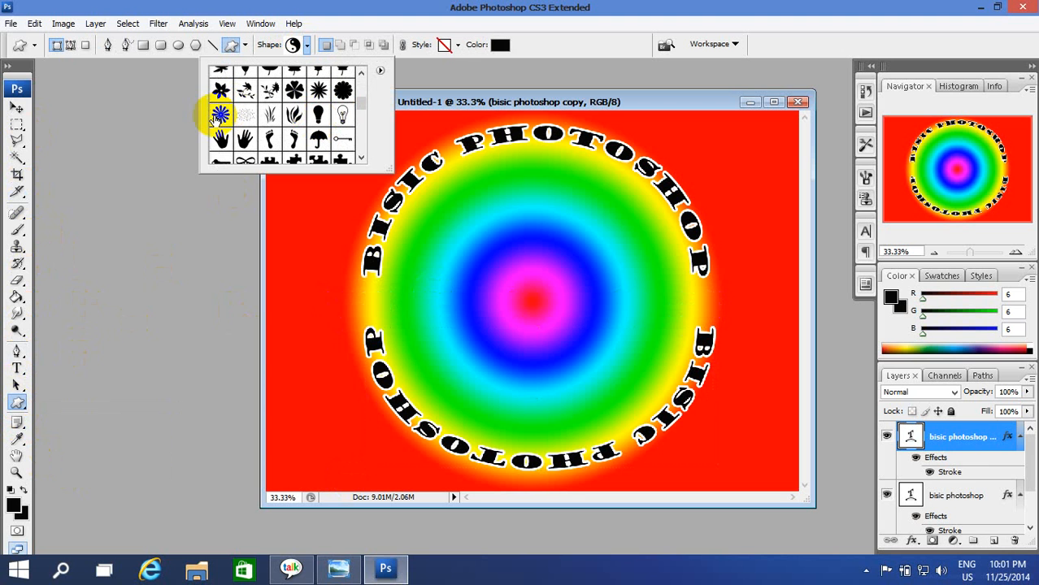
left_click(219, 115)
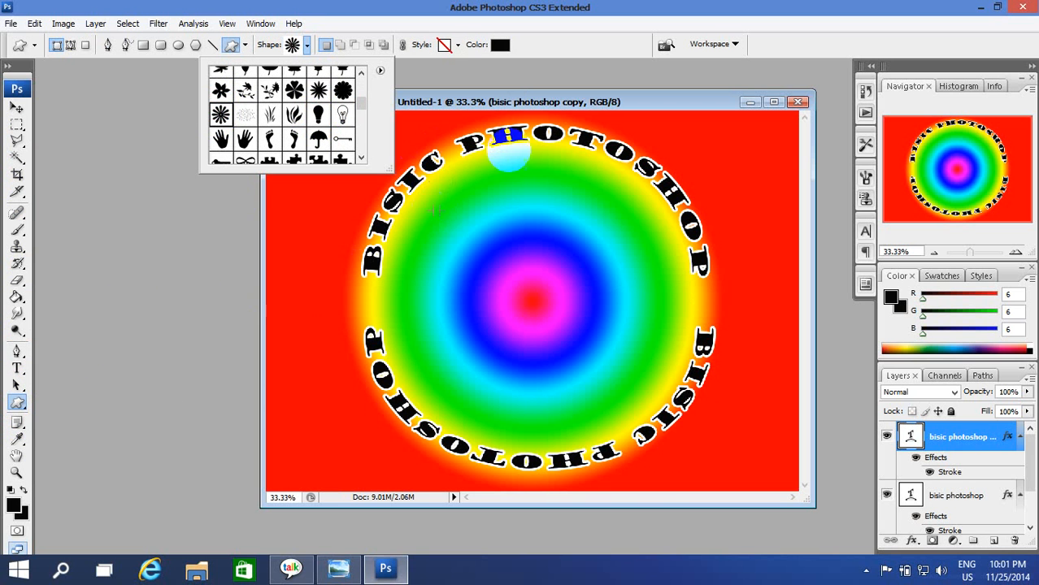
Set the shape colour to pinkish red, fd0747
left_click(498, 44)
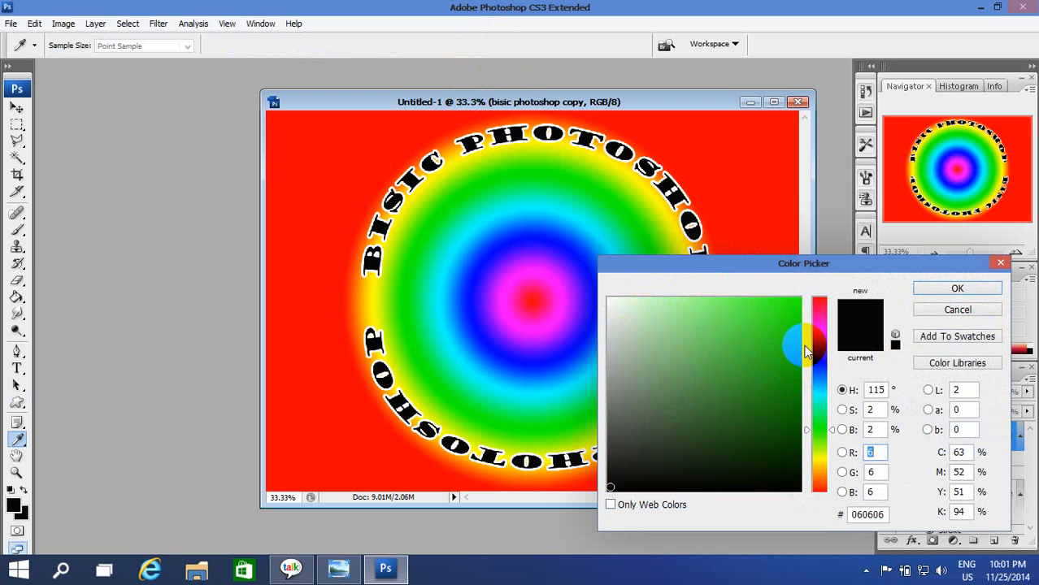
left_click(817, 307)
left_click(796, 300)
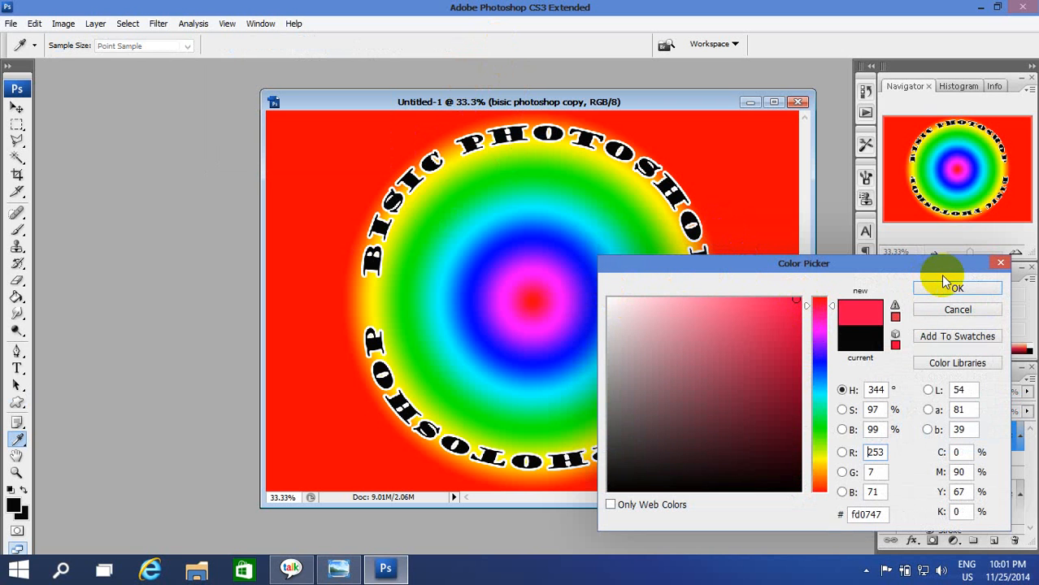
left_click(957, 289)
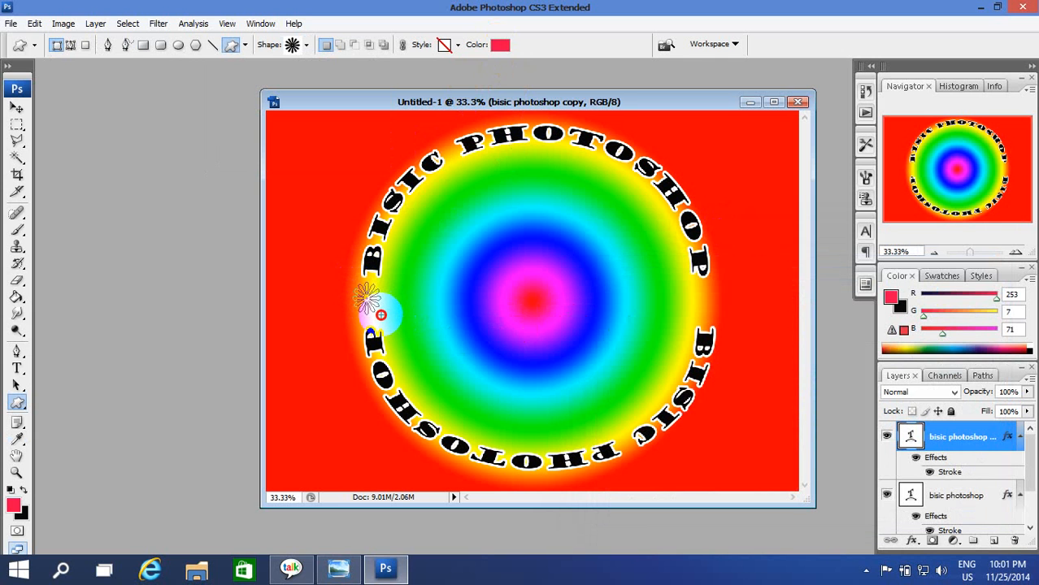
Draw one small flower in each gap between the upper and lower text arcs, on both sides of the circle
left_click_drag(380, 314, 381, 315)
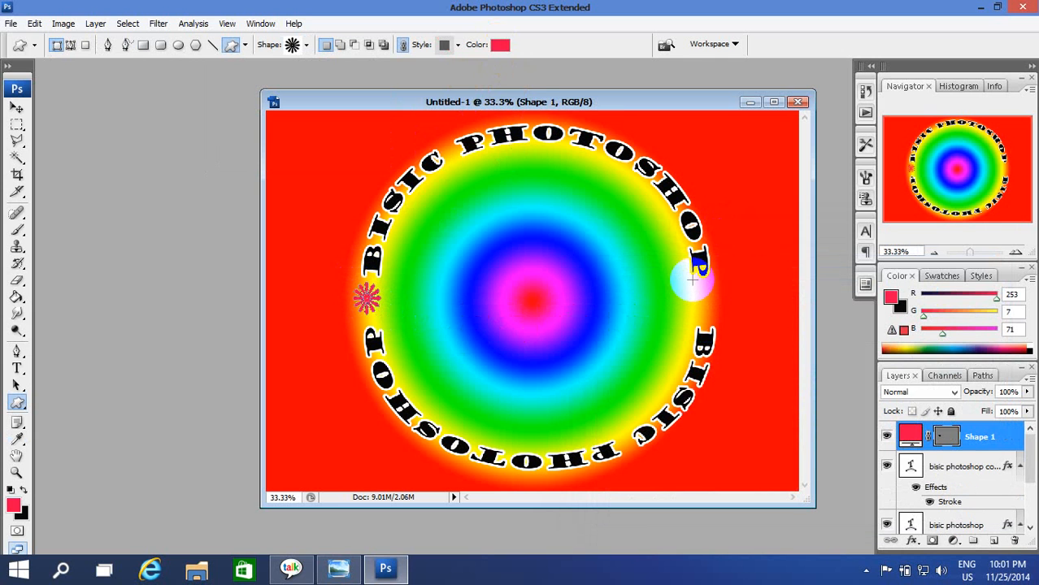
left_click_drag(692, 281, 717, 314)
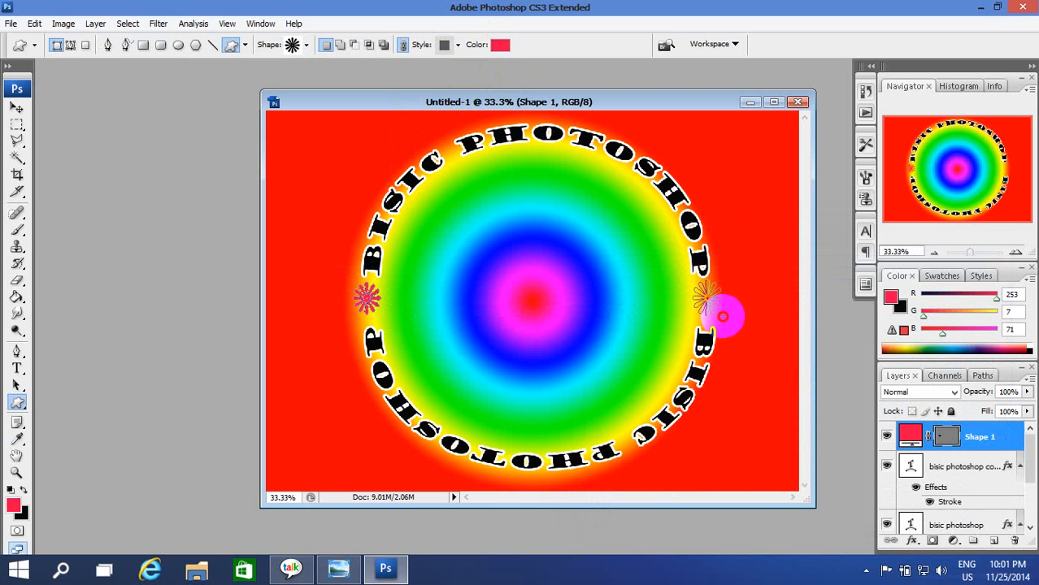
left_click_drag(722, 309, 721, 309)
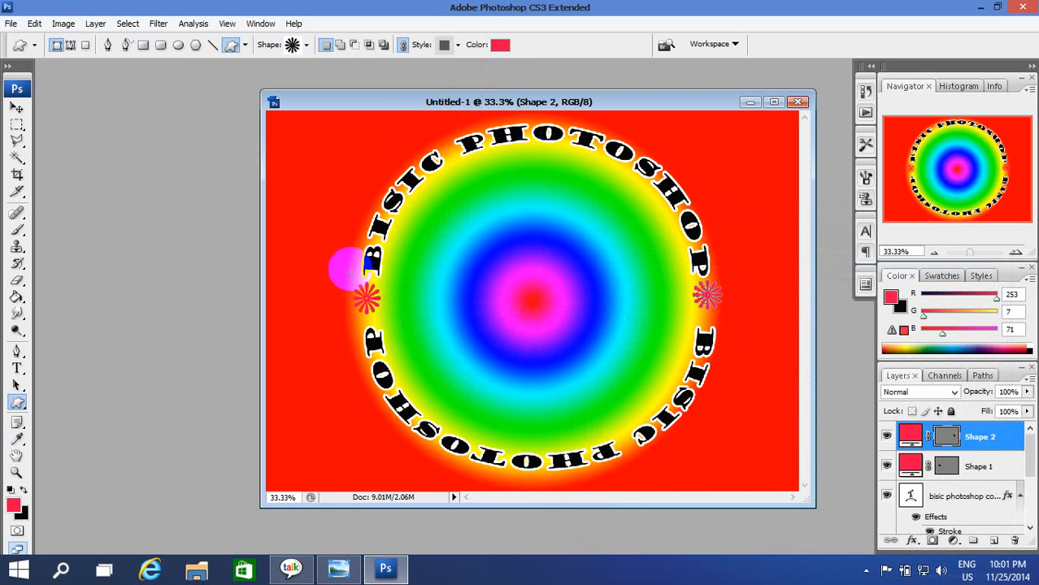
Nudge the right and left flowers slightly down so they sit level in the gaps between the text arcs
left_click(17, 108)
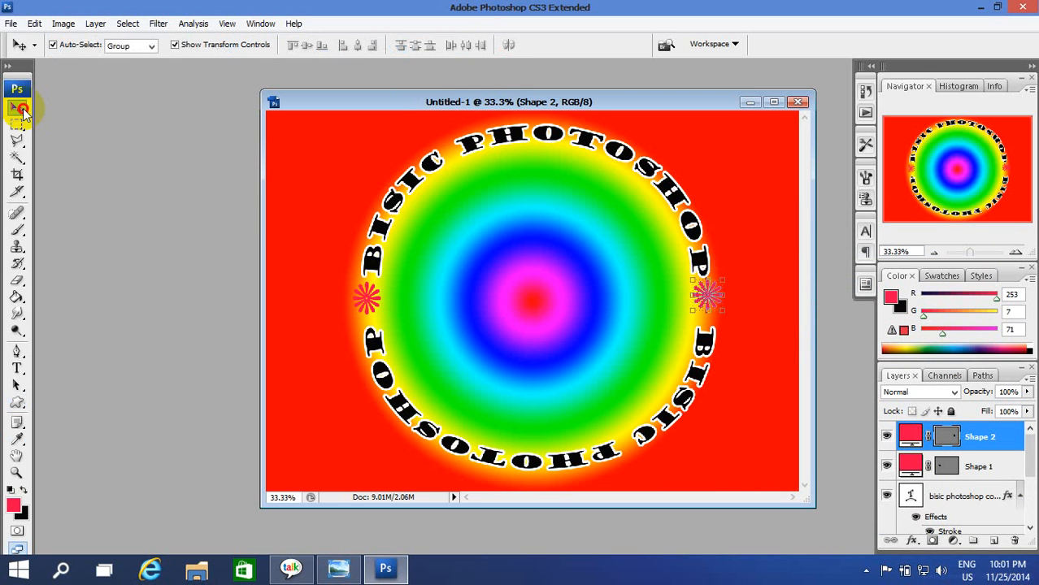
left_click(712, 306)
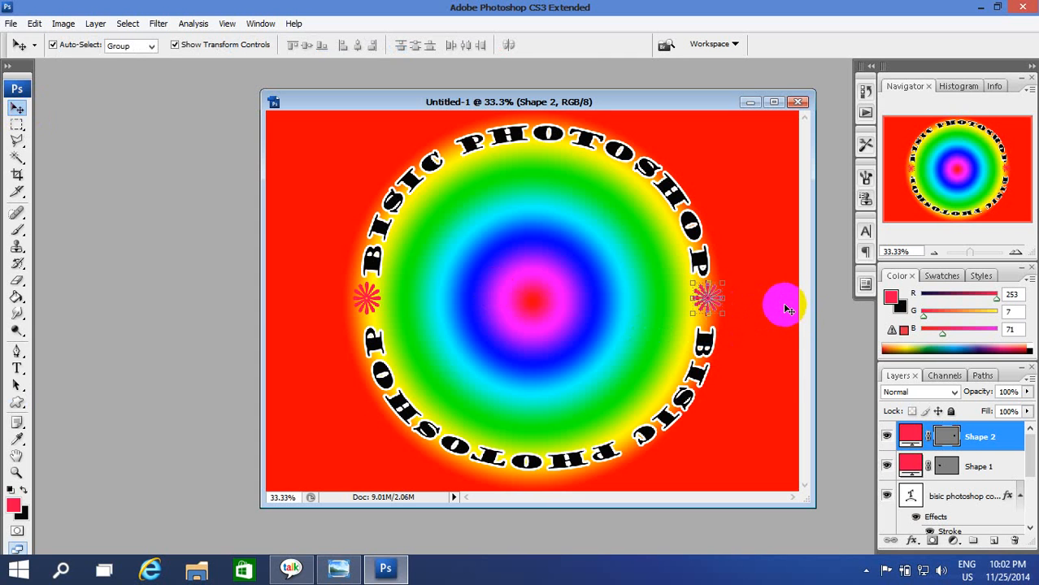
left_click(364, 297)
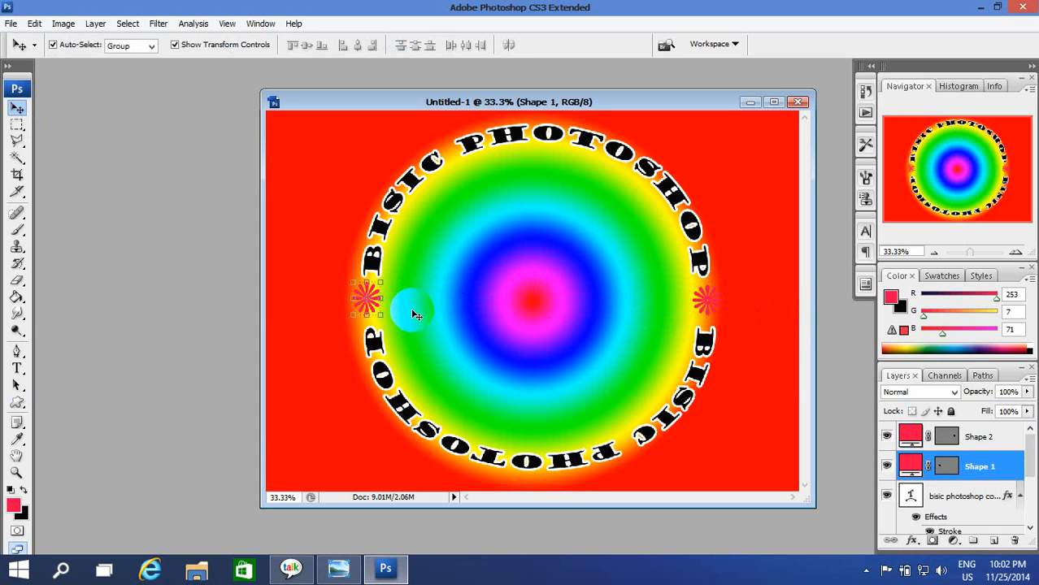
Compare the design with the hhhkk picture, examining its central portrait, and return to Photoshop
left_click(17, 159)
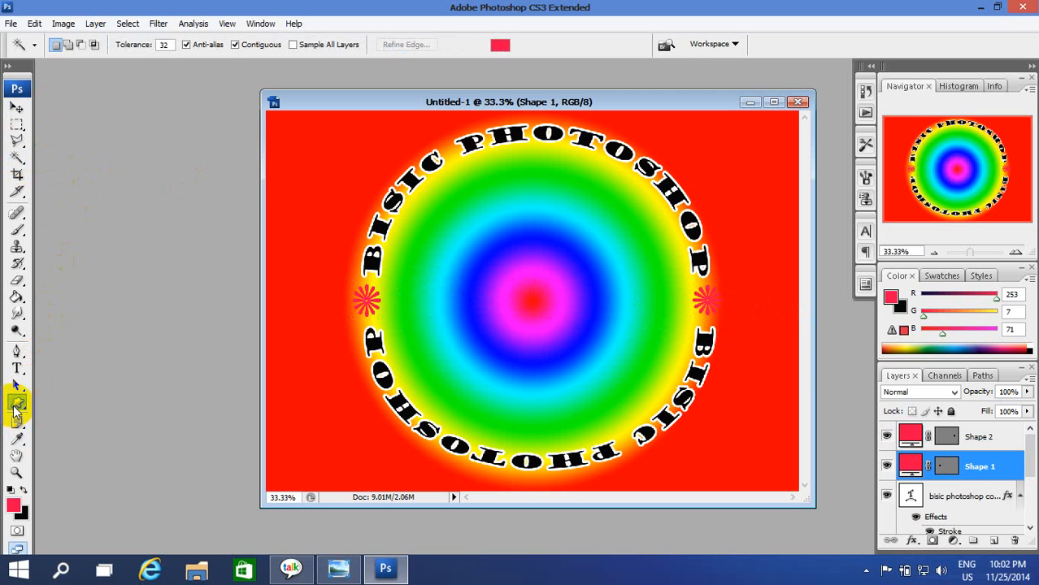
left_click(16, 404)
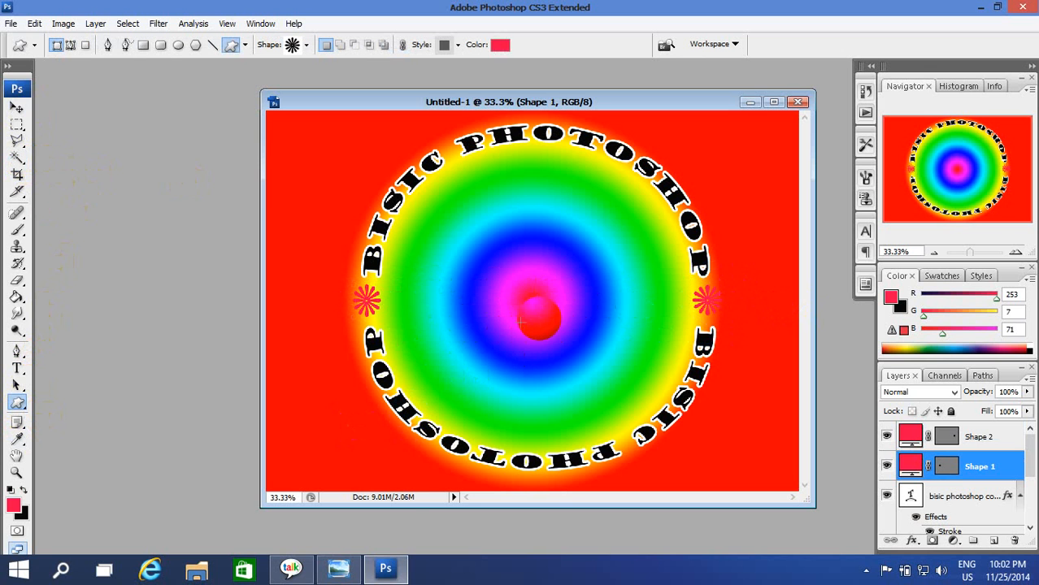
left_click(338, 568)
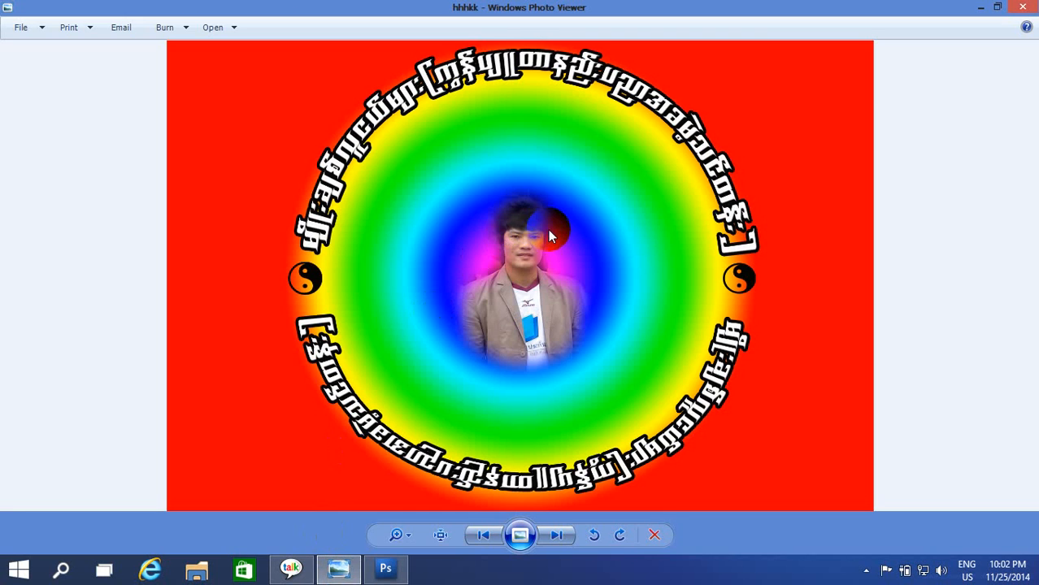
left_click(386, 568)
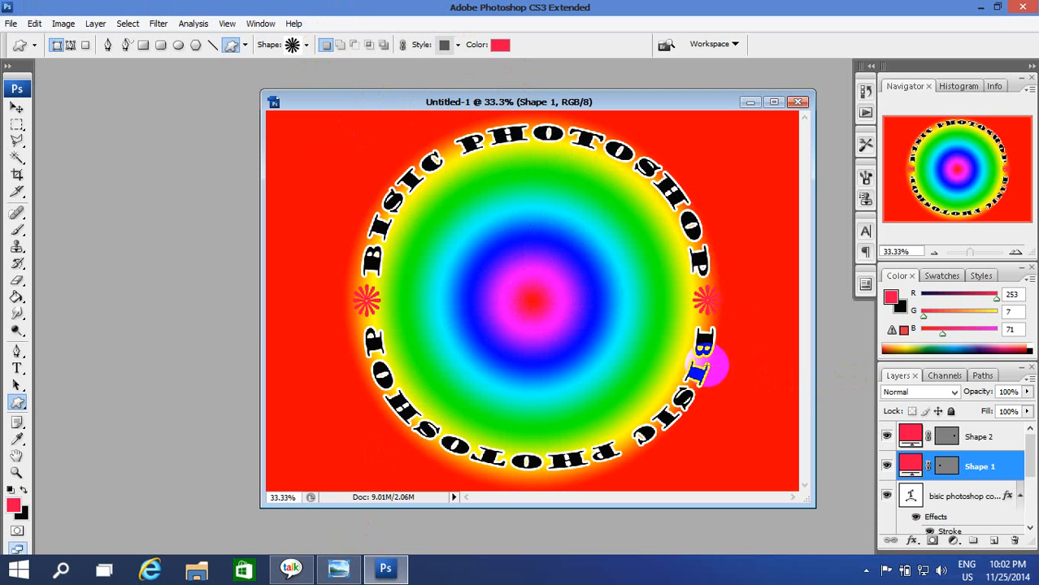
left_click(866, 570)
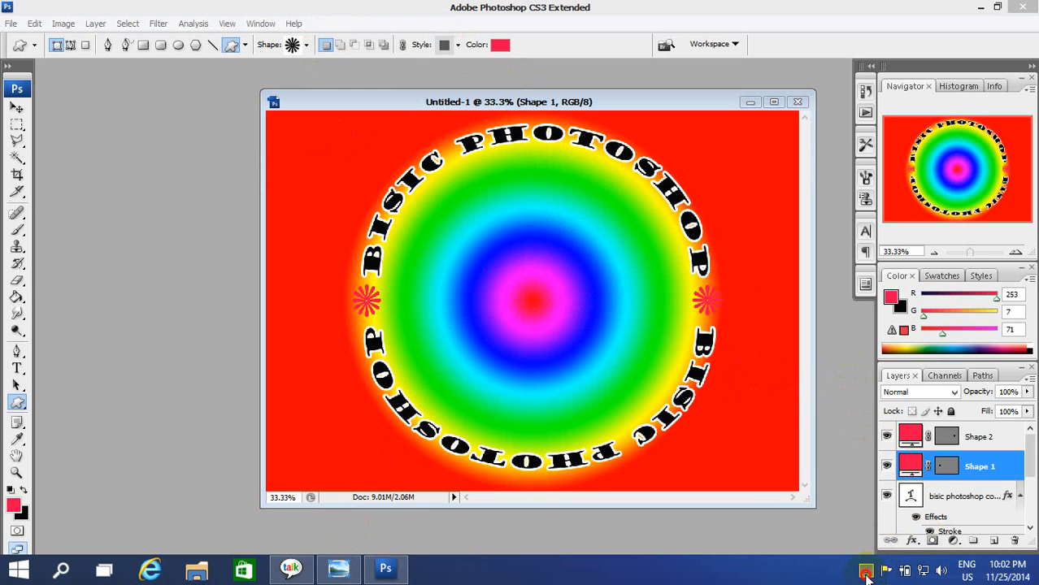